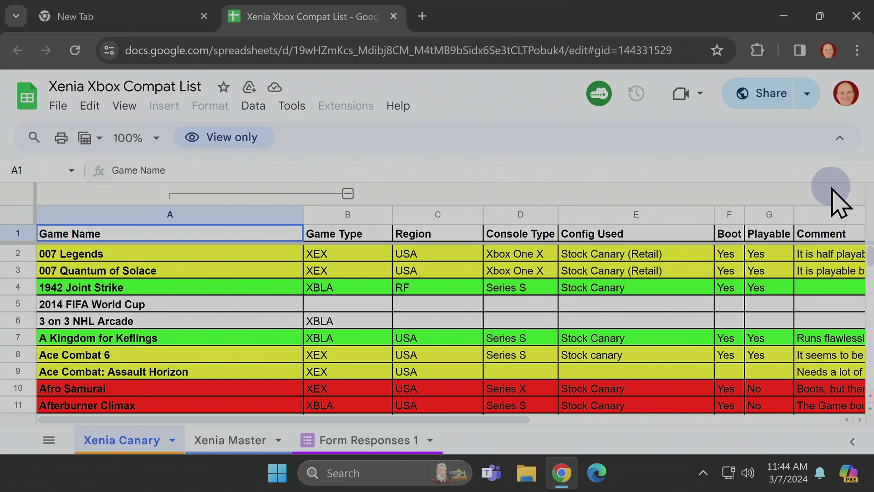
# - Sort the Xenia compatibility sheet by the Playable column G, Z to A
pyautogui.click(772, 215)
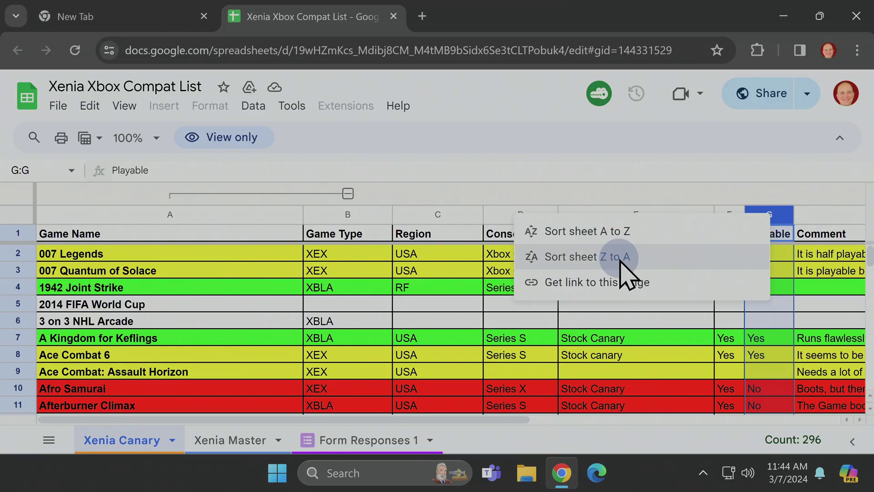
pyautogui.click(620, 260)
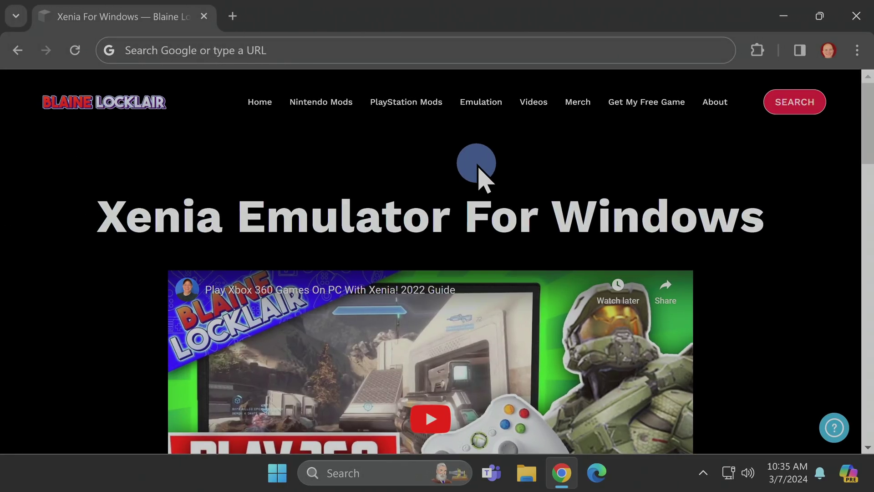
# - Scroll to the download section and download the 51.2 MB EMU-AIO-WIN-XENIA.zip
pyautogui.middleClick(477, 169)
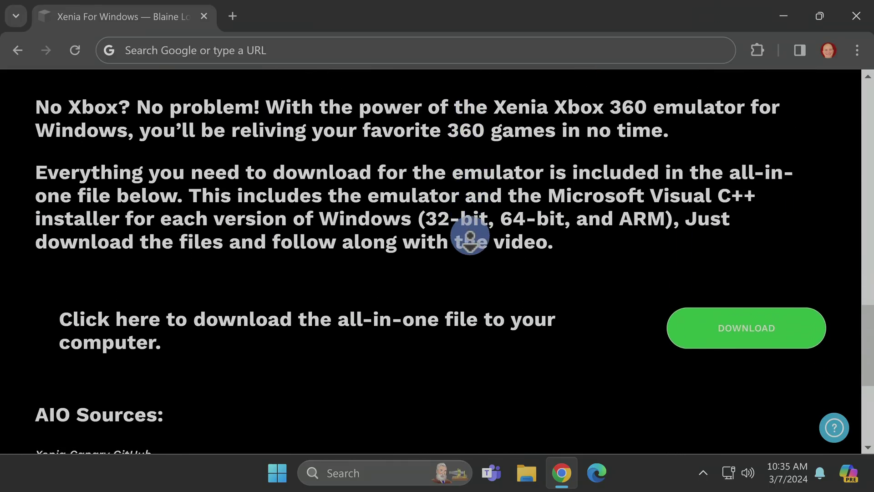
pyautogui.middleClick(471, 238)
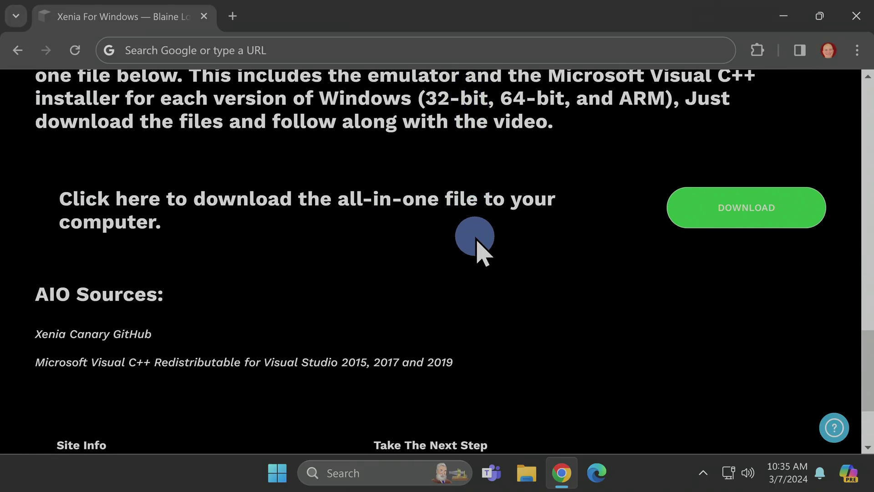
pyautogui.click(722, 220)
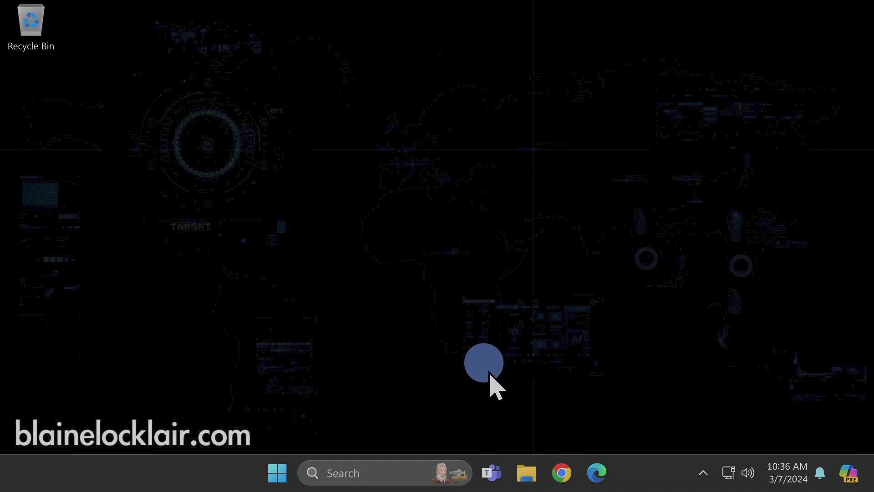
# - Open Downloads and extract EMU-AIO-WIN-XENIA.zip into an EMU-AIO-WIN-XENIA folder
pyautogui.rightClick(532, 485)
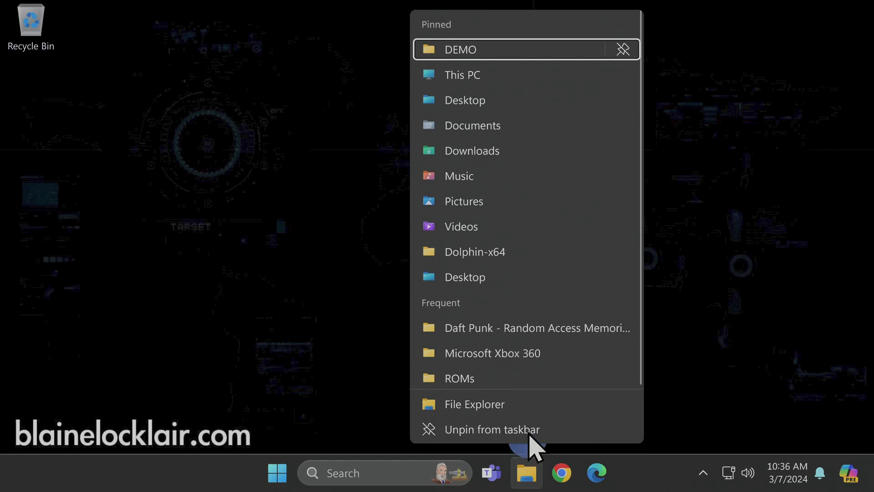
pyautogui.click(481, 152)
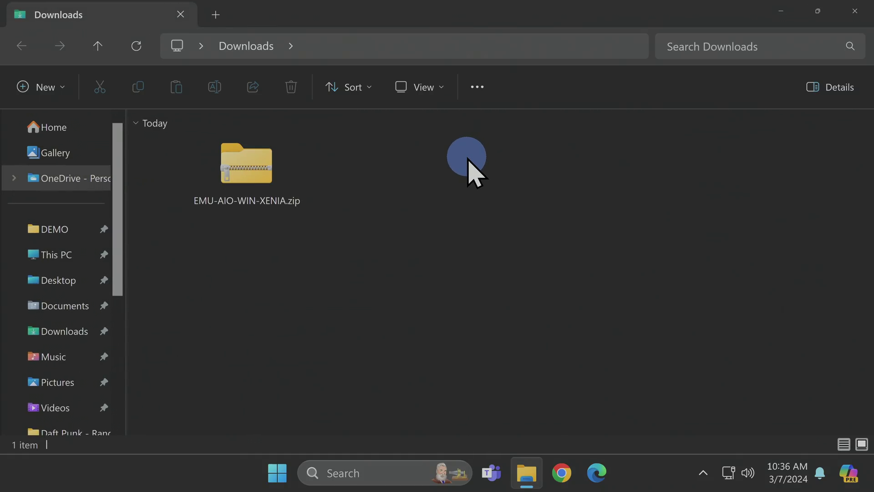
pyautogui.click(258, 170)
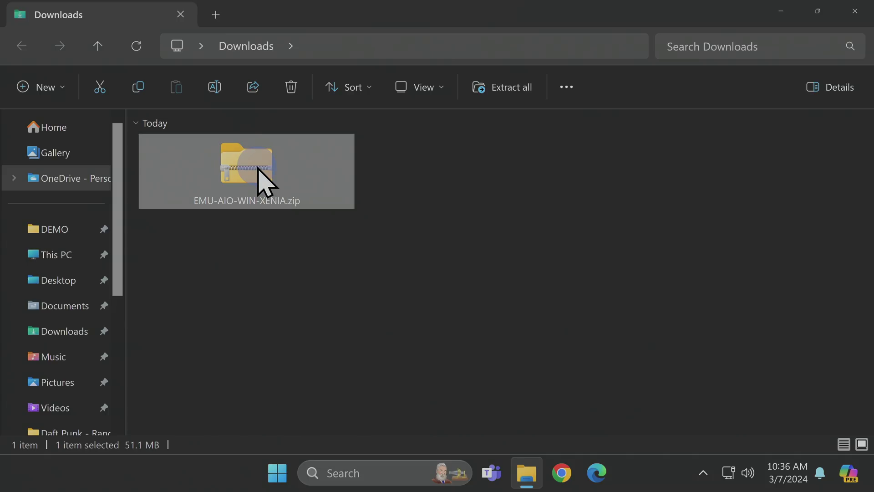
pyautogui.rightClick(258, 170)
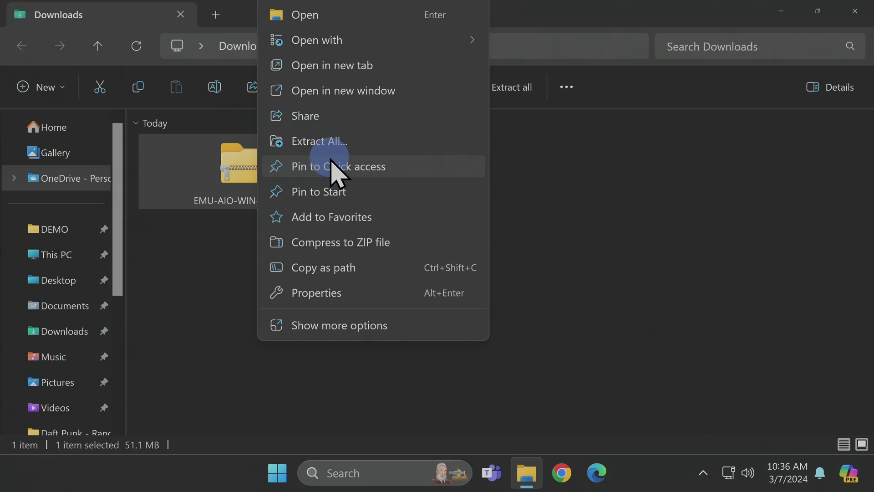
pyautogui.click(329, 142)
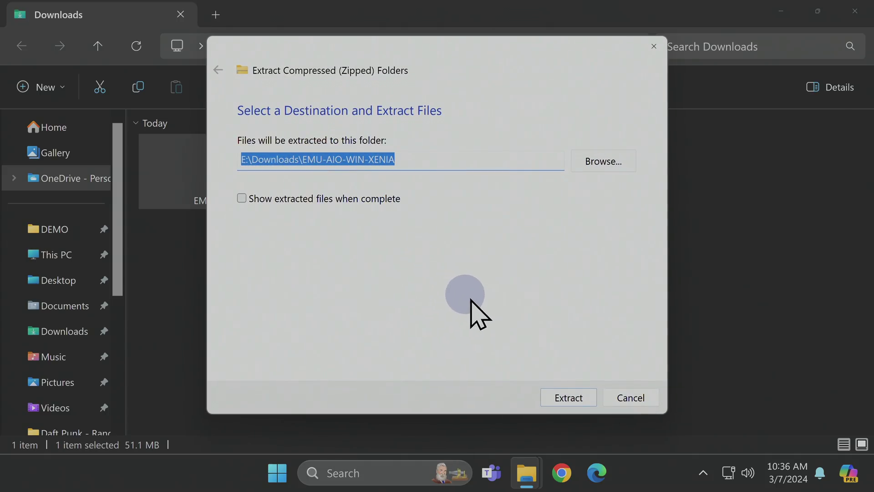
pyautogui.click(569, 397)
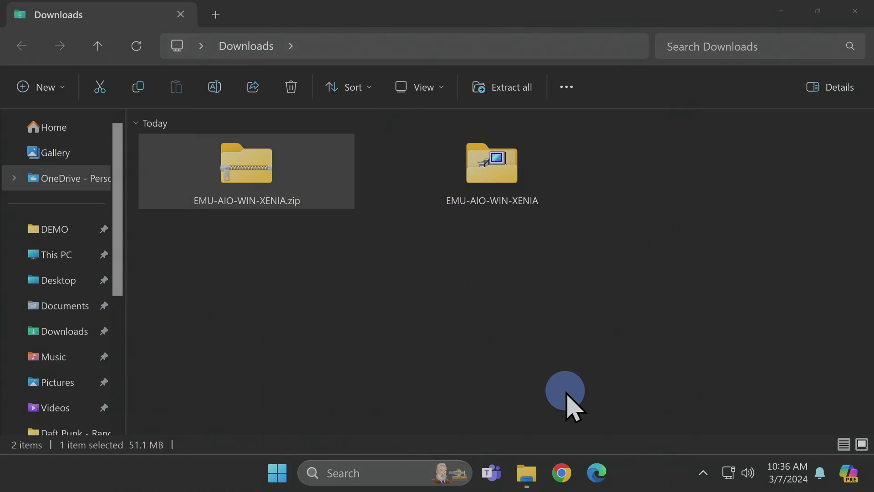
# - Delete the downloaded EMU-AIO-WIN-XENIA.zip file
pyautogui.click(248, 168)
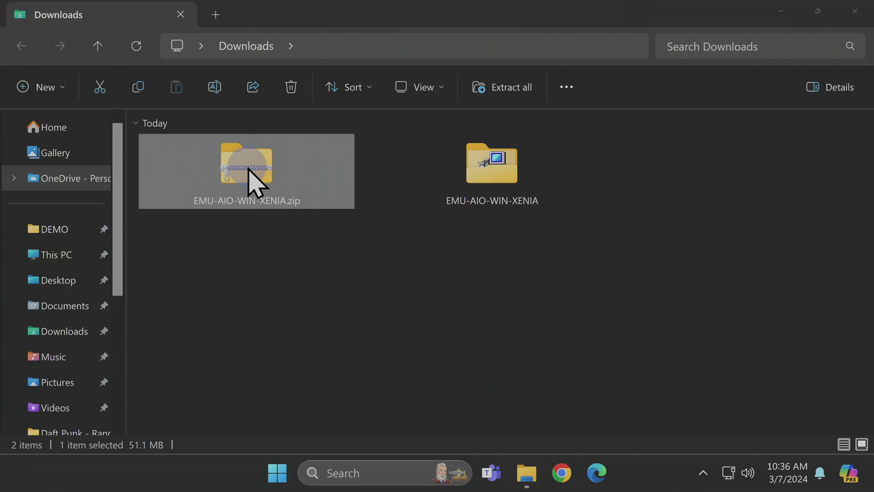
pyautogui.rightClick(249, 168)
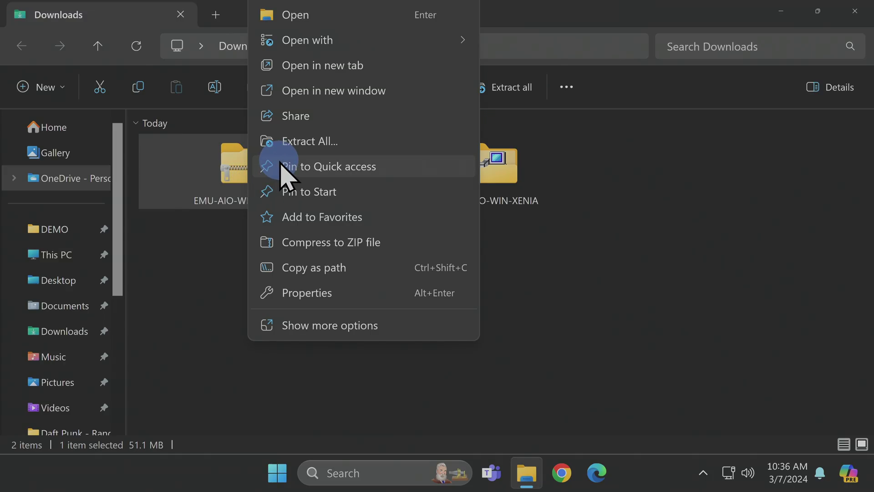
pyautogui.click(367, 291)
pyautogui.click(368, 326)
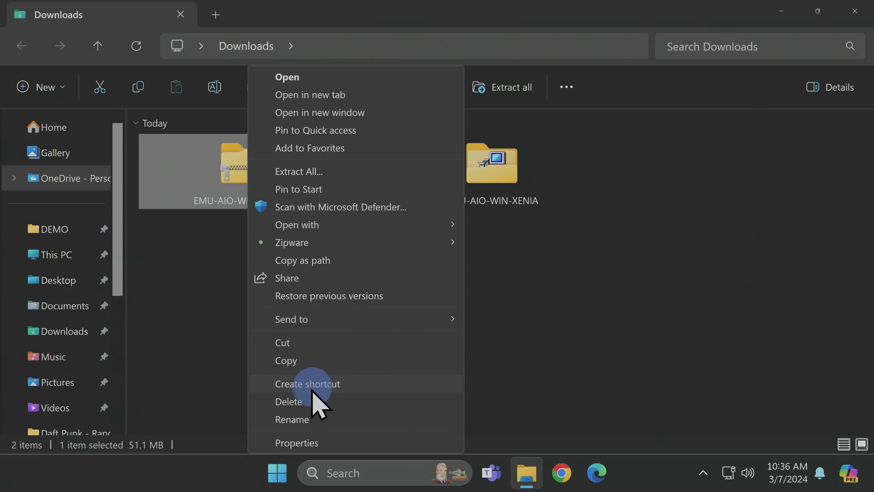
pyautogui.click(298, 402)
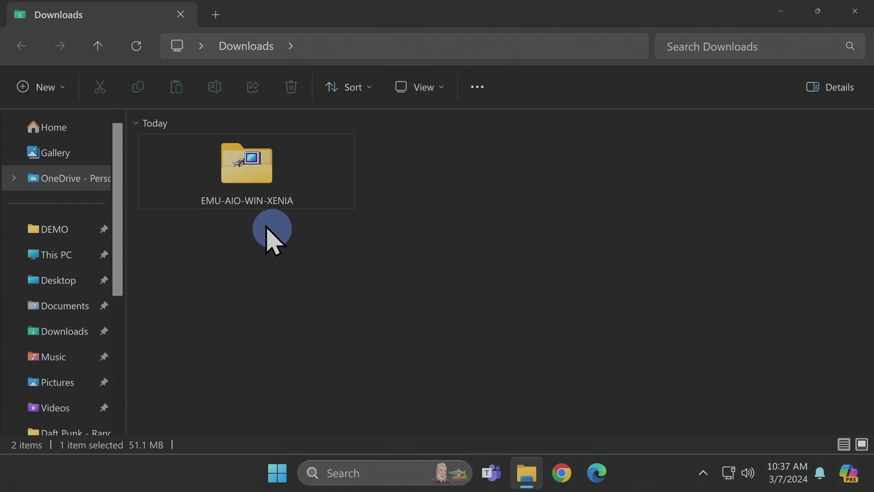
# - Open the extracted EMU-AIO-WIN-XENIA folder in Downloads
pyautogui.click(231, 201)
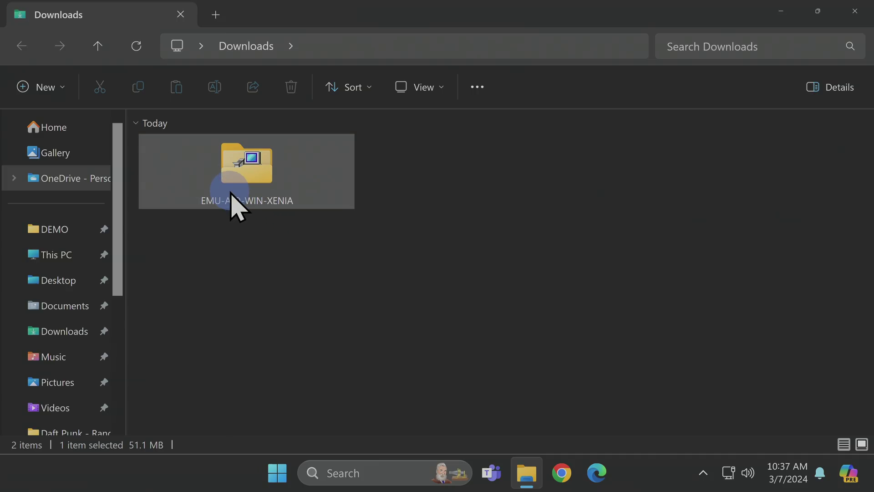
pyautogui.doubleClick(257, 185)
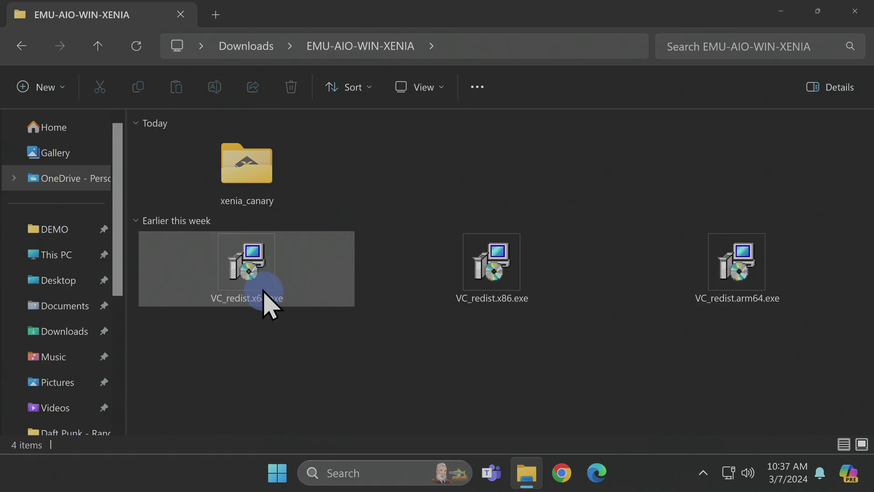
# - Install Visual C++ 2015-2022 Redistributable (x64) 14.38.33135, then close the installer
pyautogui.doubleClick(239, 272)
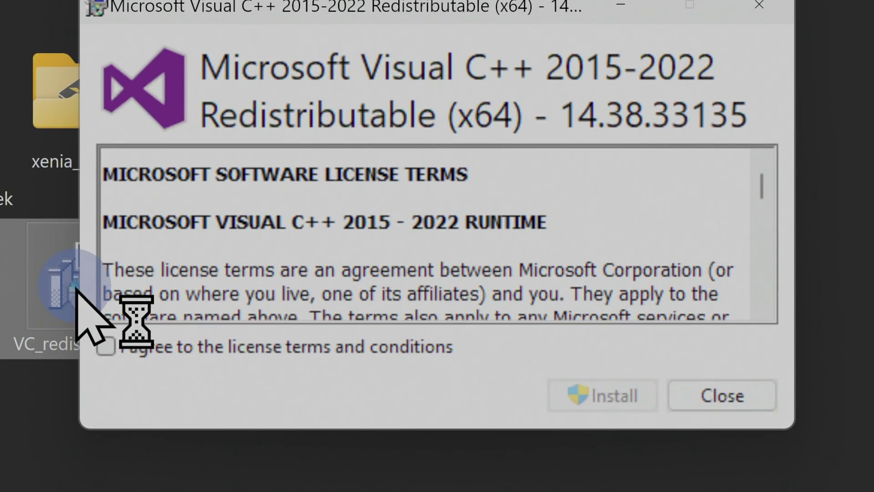
pyautogui.click(119, 346)
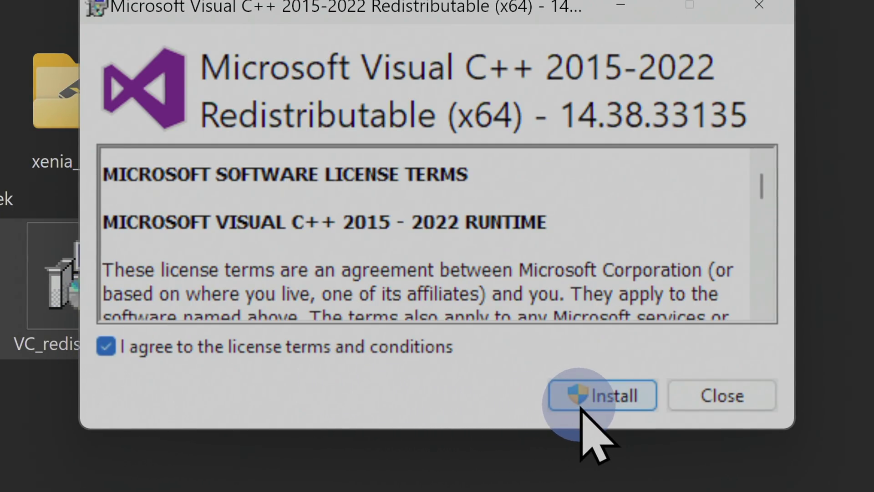
pyautogui.click(596, 395)
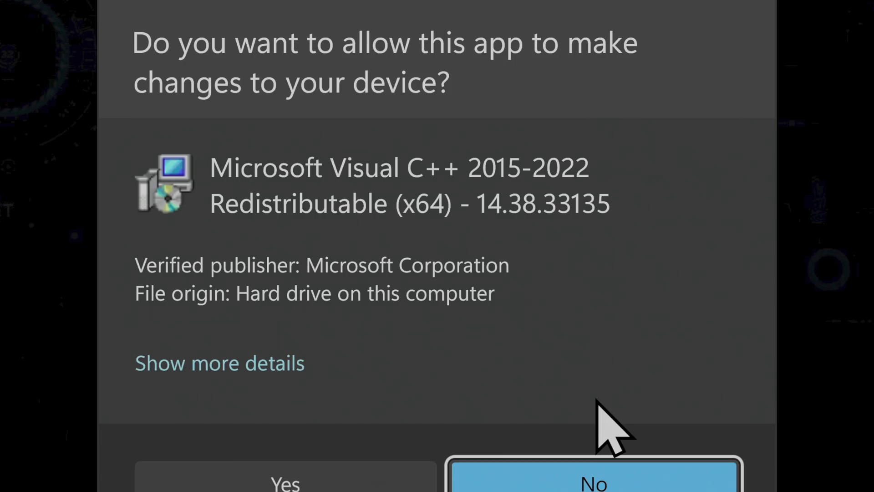
pyautogui.click(292, 480)
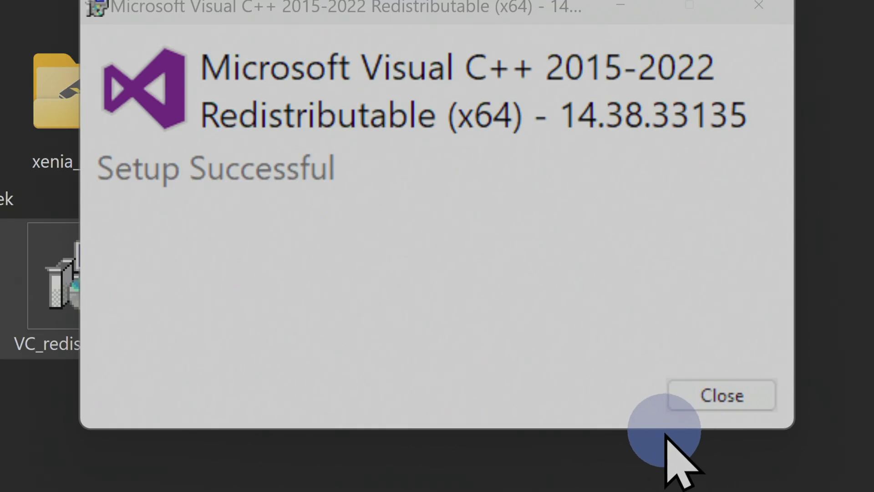
pyautogui.click(705, 391)
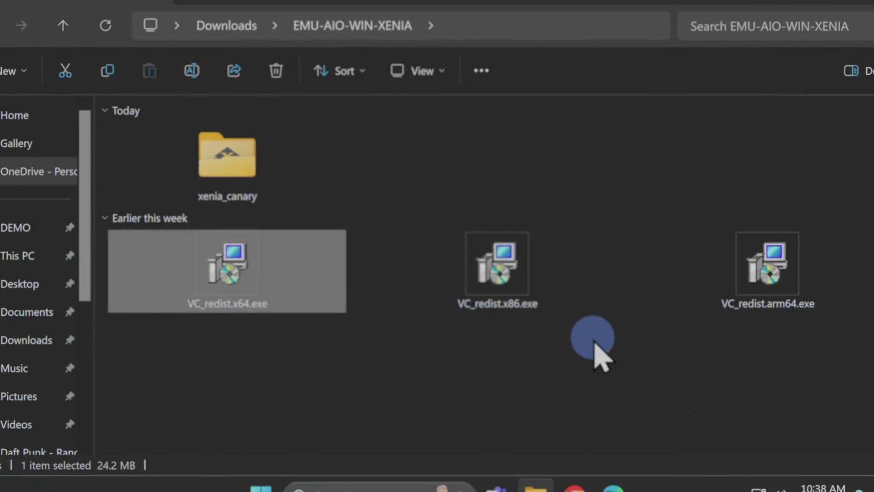
# - Delete the VC_redist x64, x86 and arm64 installers, leaving xenia_canary selected
pyautogui.moveTo(727, 361); pyautogui.dragTo(227, 279)
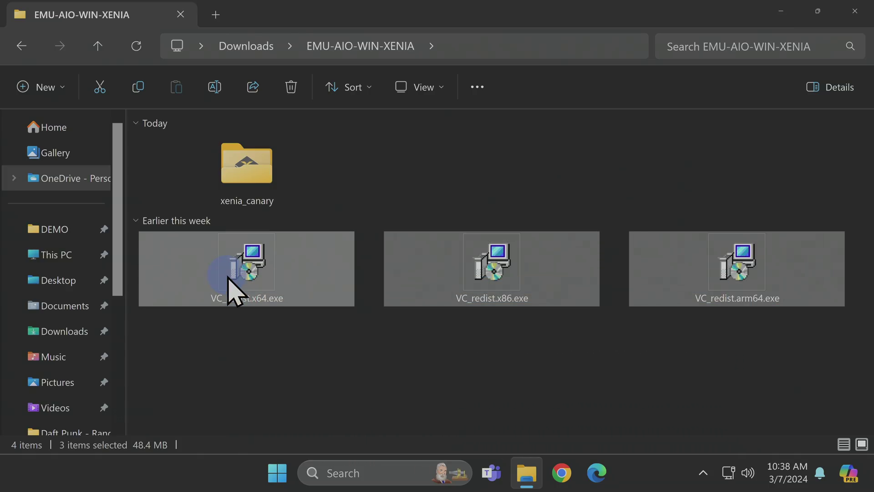
pyautogui.rightClick(256, 264)
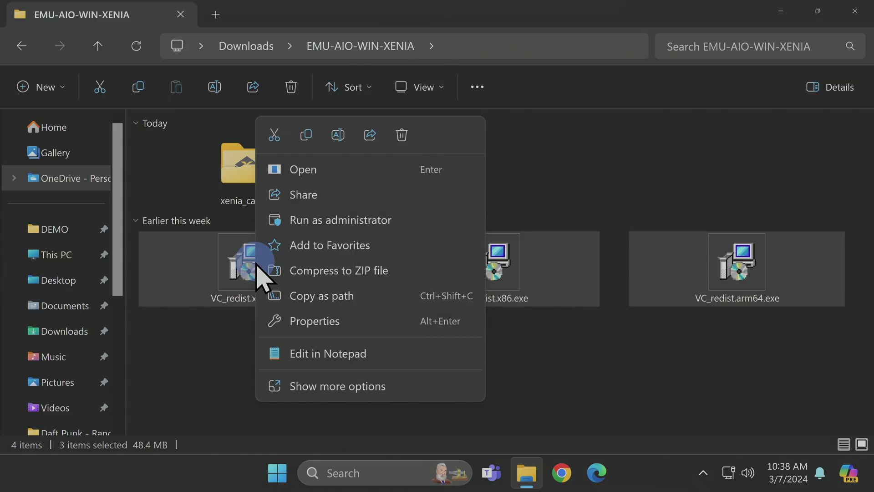
pyautogui.click(402, 136)
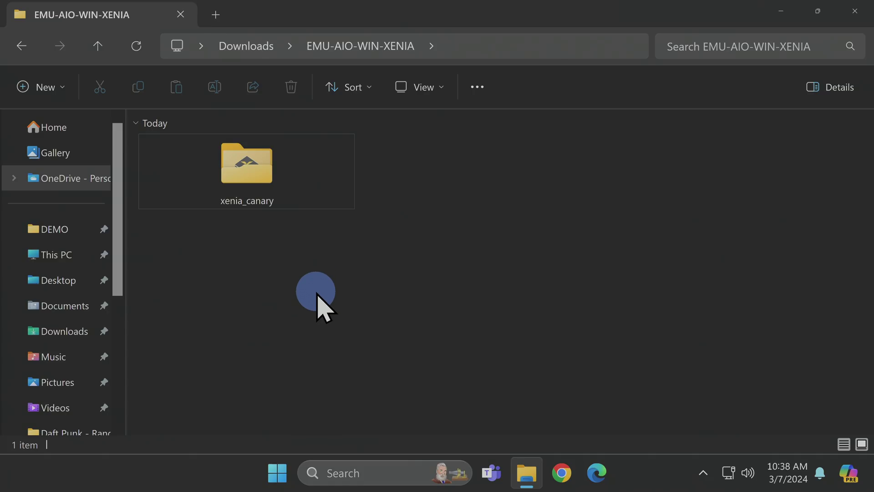
pyautogui.click(248, 177)
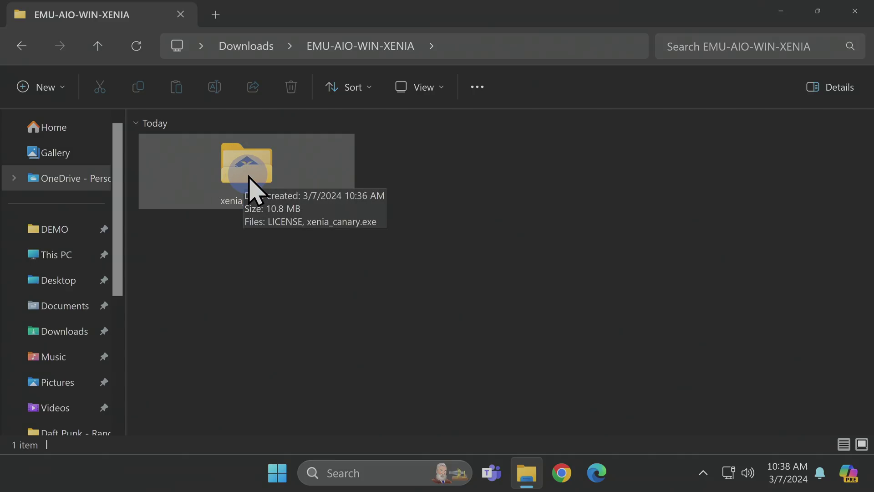
# - Launch xenia_canary.exe from the xenia_canary folder once, then close the emulator
pyautogui.doubleClick(248, 178)
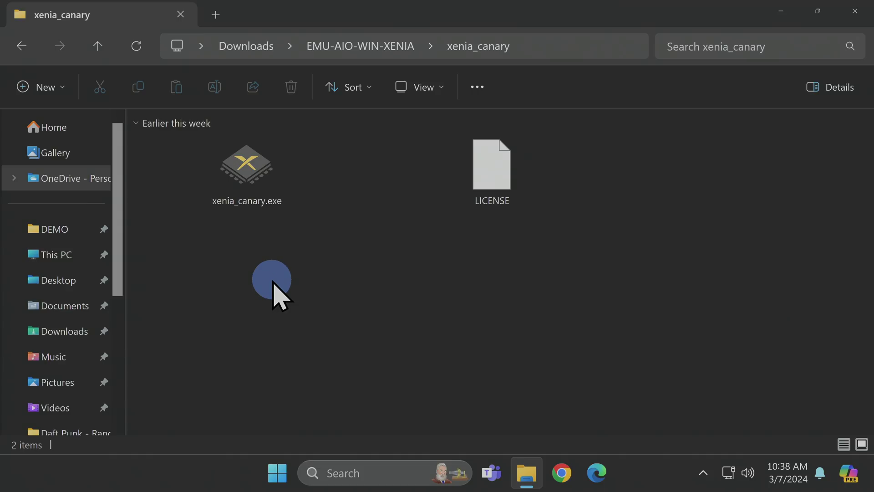
pyautogui.click(248, 172)
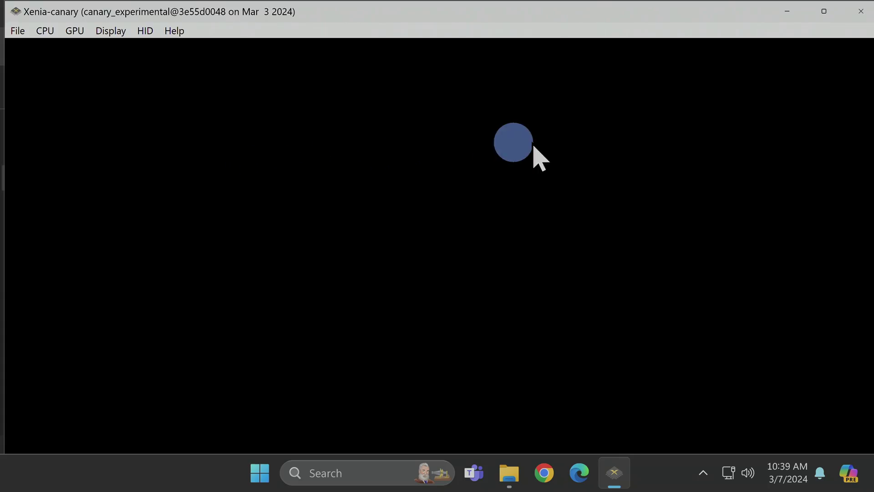
pyautogui.click(857, 20)
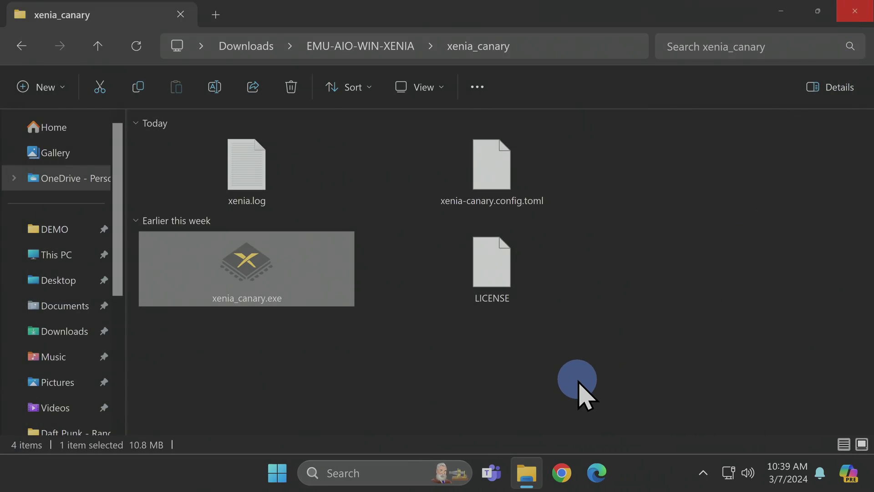
# - Copy xenia-canary.config.toml and paste a backup duplicate into the same folder
pyautogui.click(579, 383)
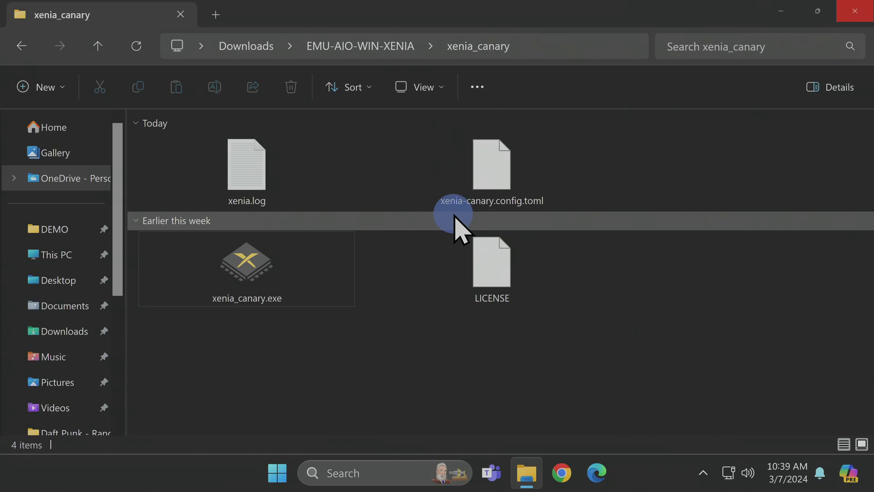
pyautogui.moveTo(452, 176)
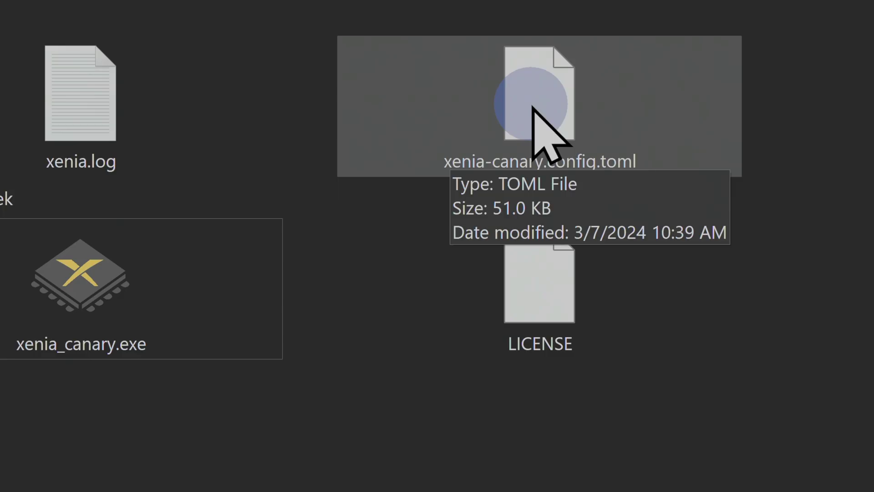
pyautogui.rightClick(531, 105)
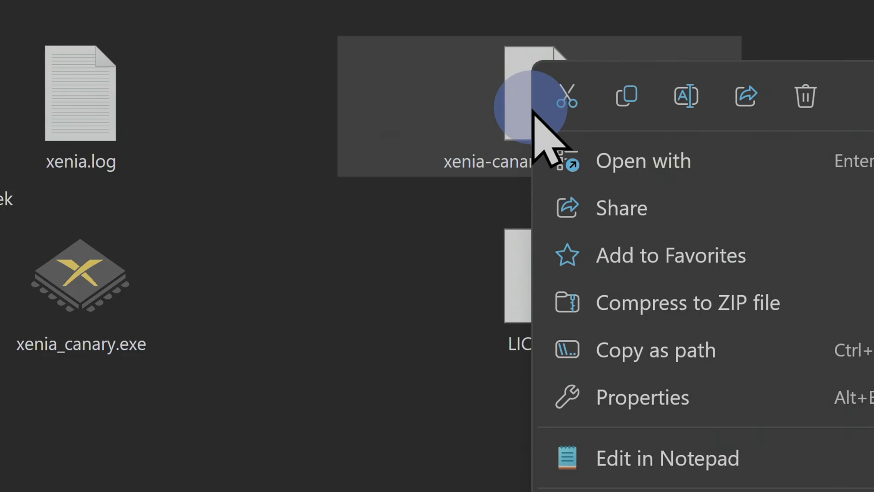
pyautogui.click(626, 96)
pyautogui.click(819, 151)
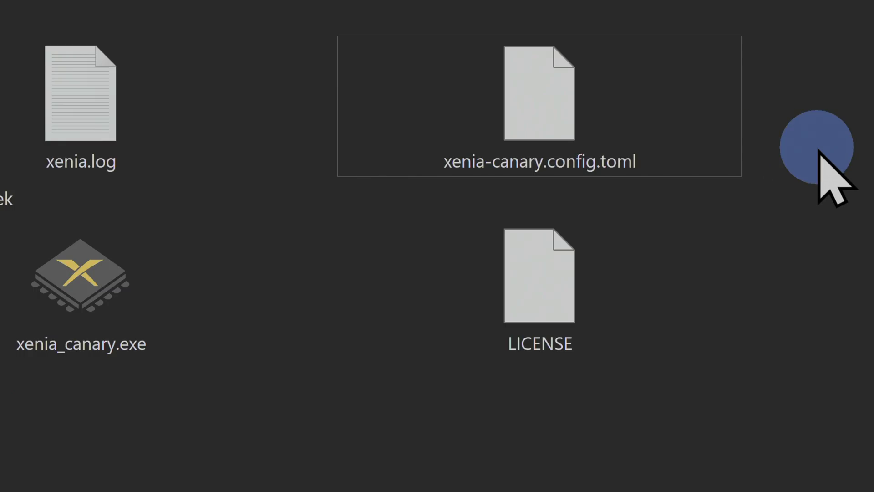
pyautogui.rightClick(819, 151)
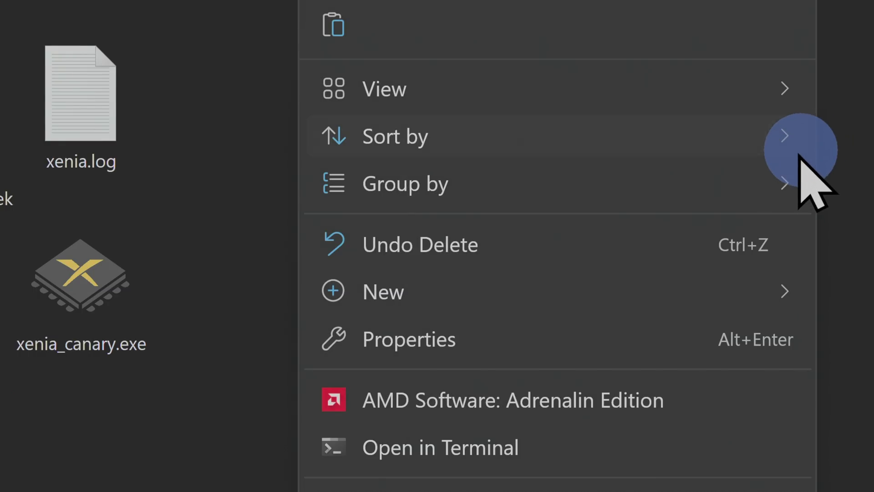
pyautogui.click(335, 26)
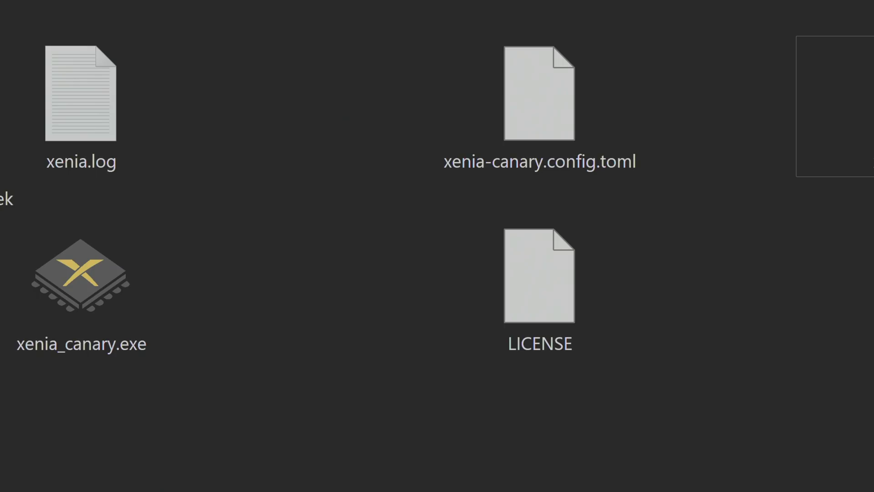
# - Rename xenia-canary.config.toml to xenia-canary.config.toml.txt, confirming the extension change
pyautogui.click(576, 158)
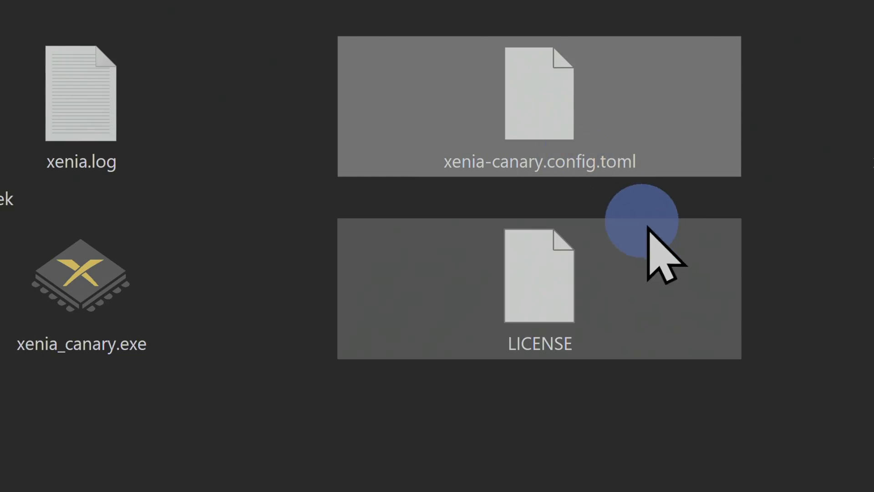
pyautogui.press('F2')
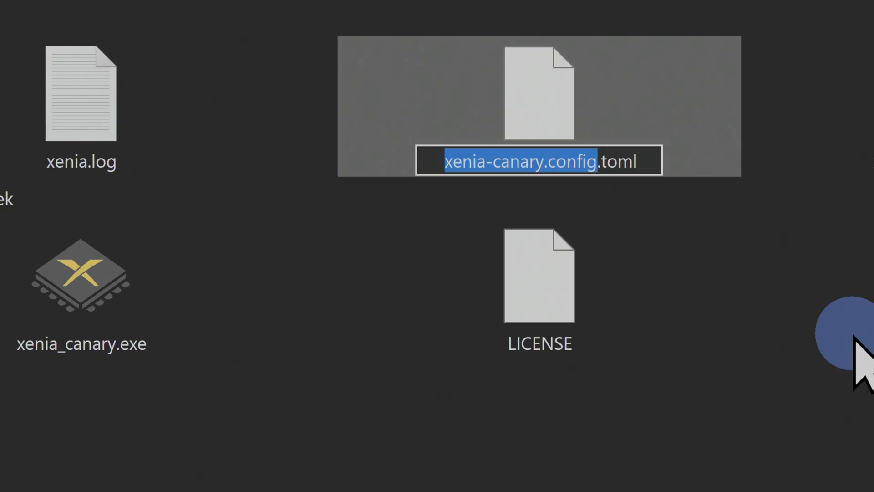
pyautogui.press('End')
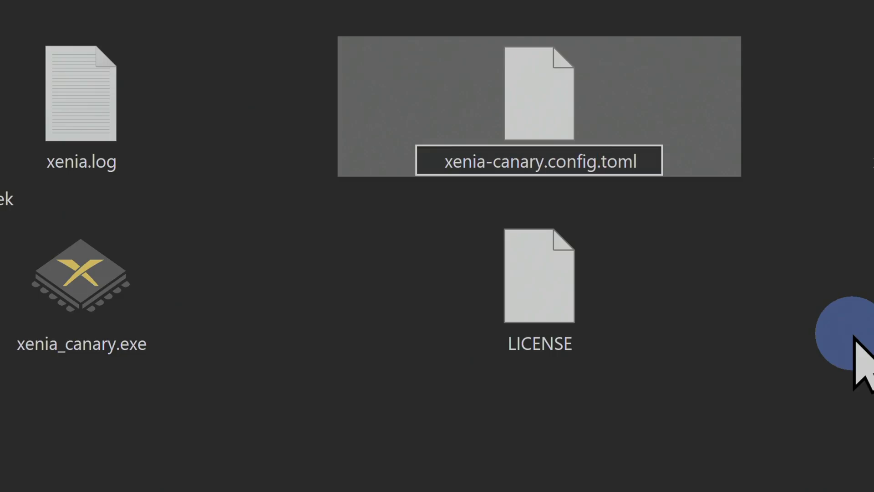
pyautogui.write('.t')
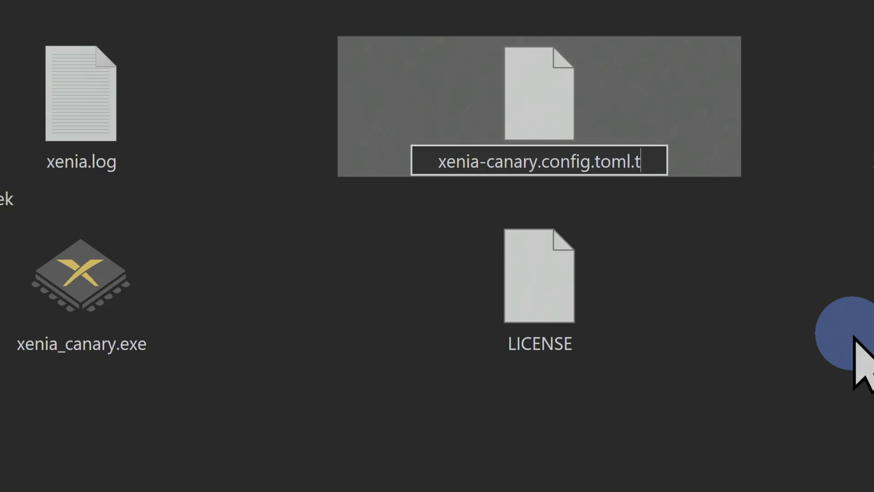
pyautogui.write('x')
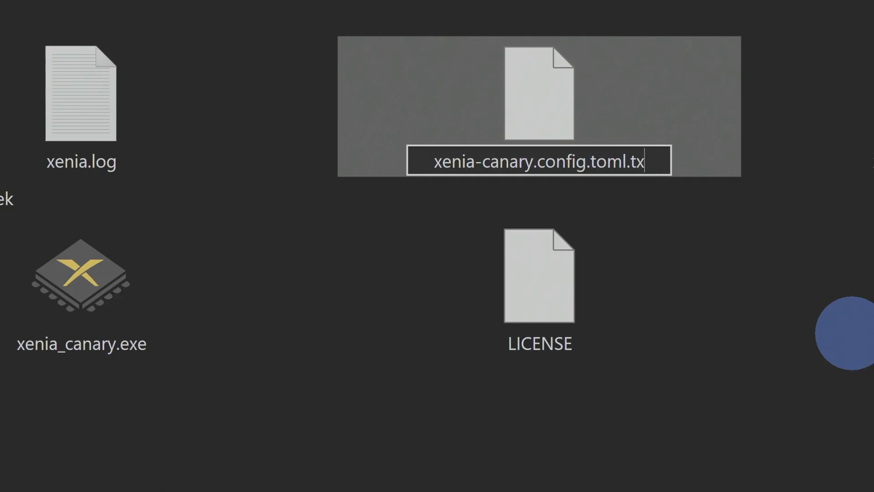
pyautogui.write('t')
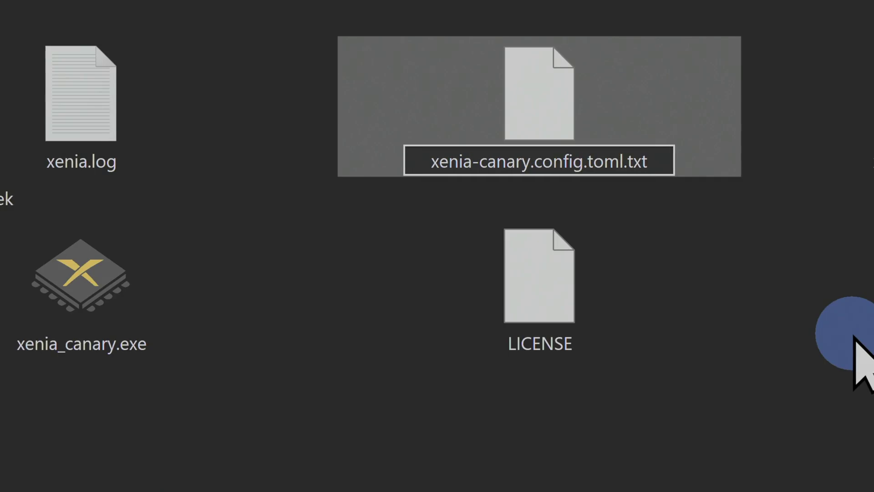
pyautogui.press('Return')
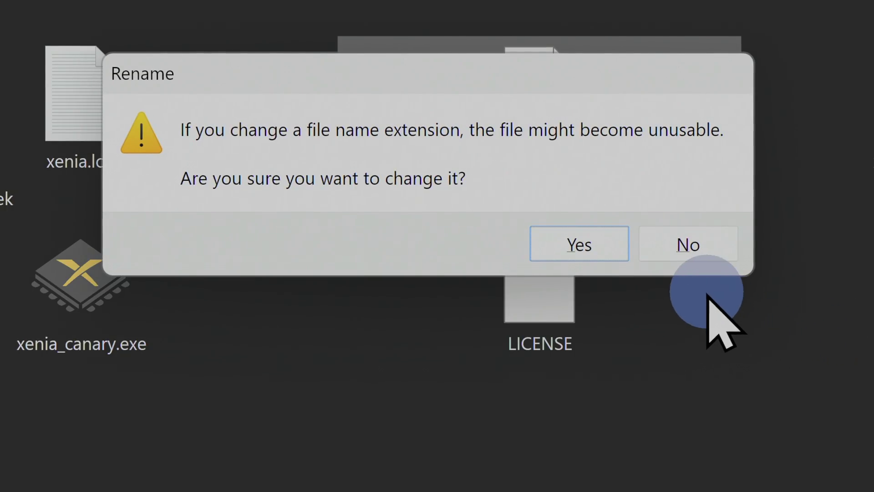
pyautogui.click(584, 246)
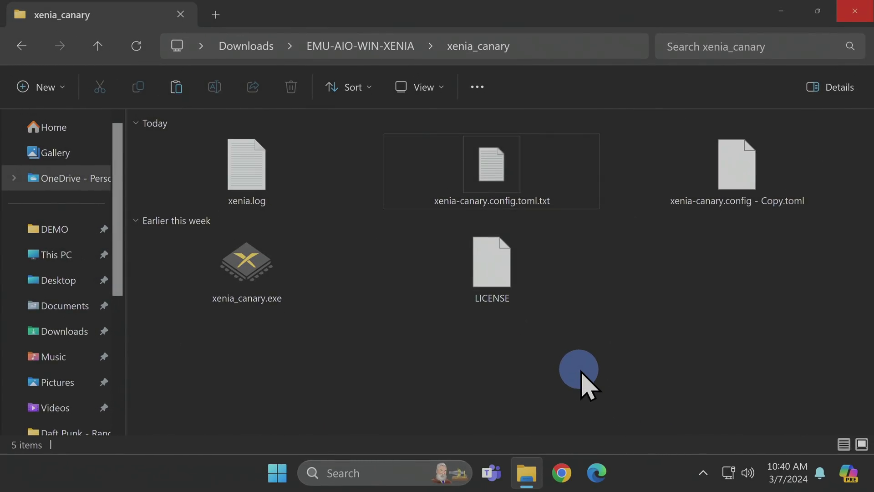
# - Open xenia-canary.config.toml.txt in Notepad and maximize the window
pyautogui.click(501, 180)
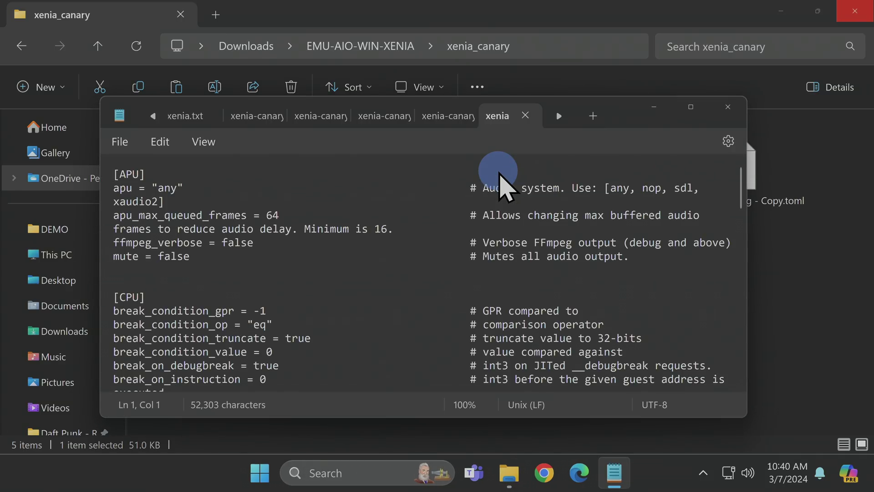
pyautogui.click(689, 107)
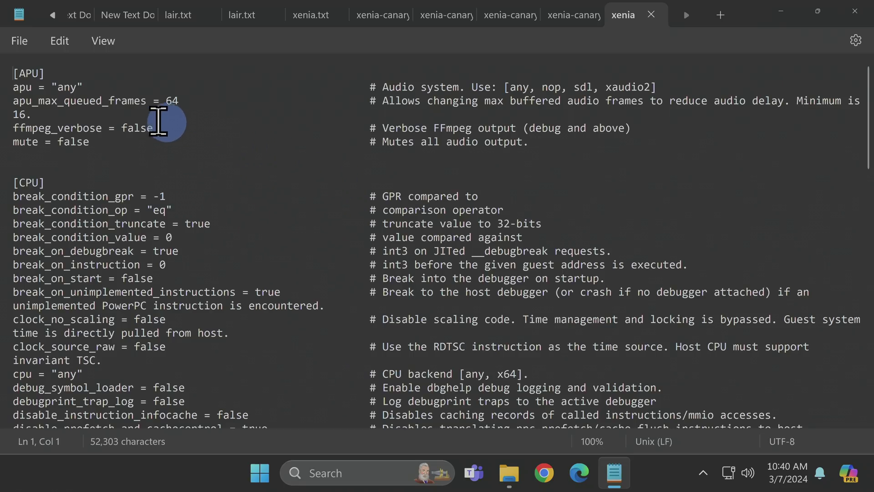
# - Find 'license' in Notepad to reach license_mask = 0 under [Content]
pyautogui.click(59, 42)
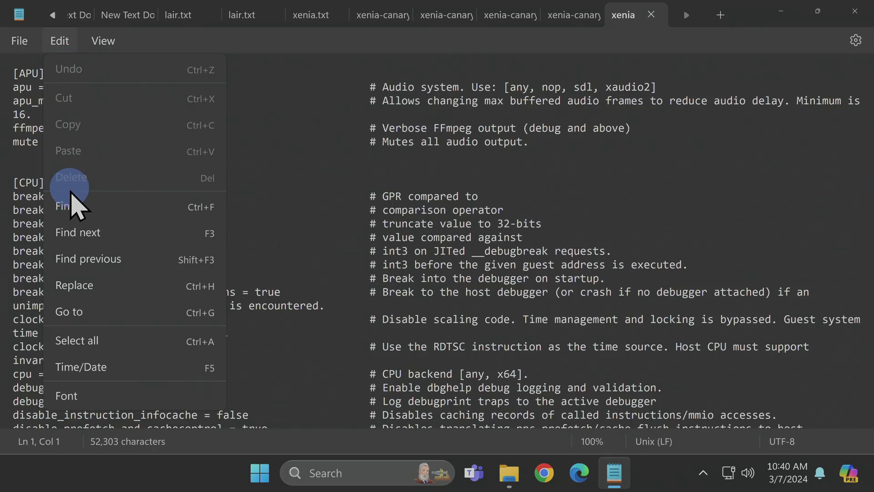
pyautogui.click(99, 206)
pyautogui.write('license')
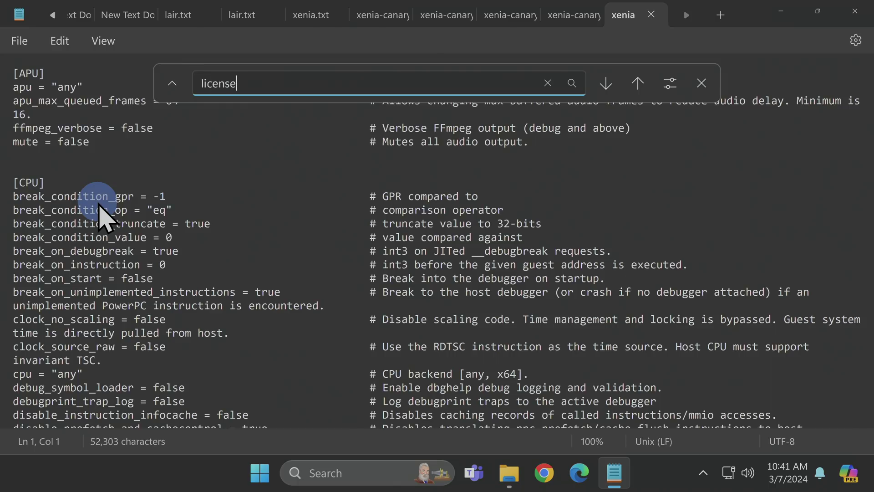
pyautogui.press('Return')
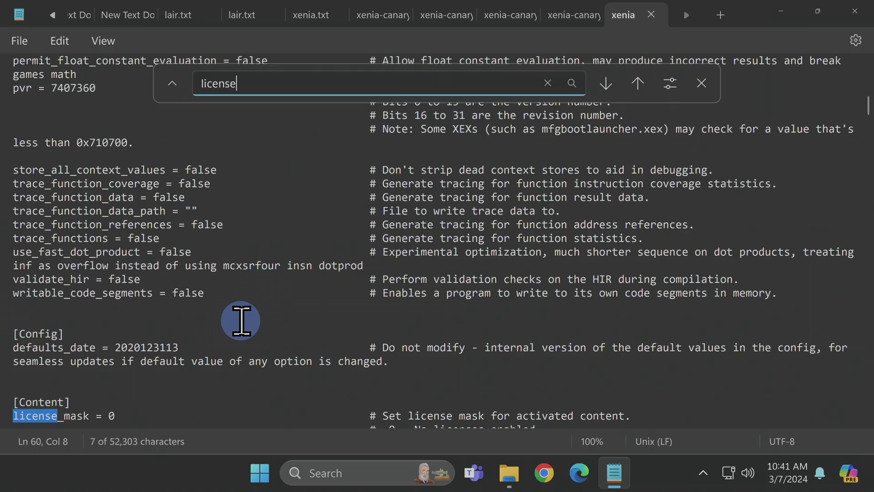
pyautogui.scroll(-5, 241, 321)
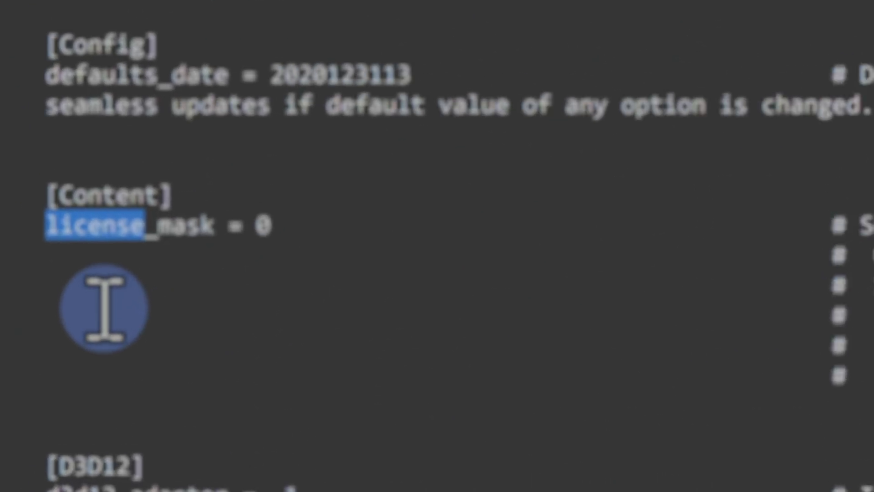
pyautogui.click(43, 249)
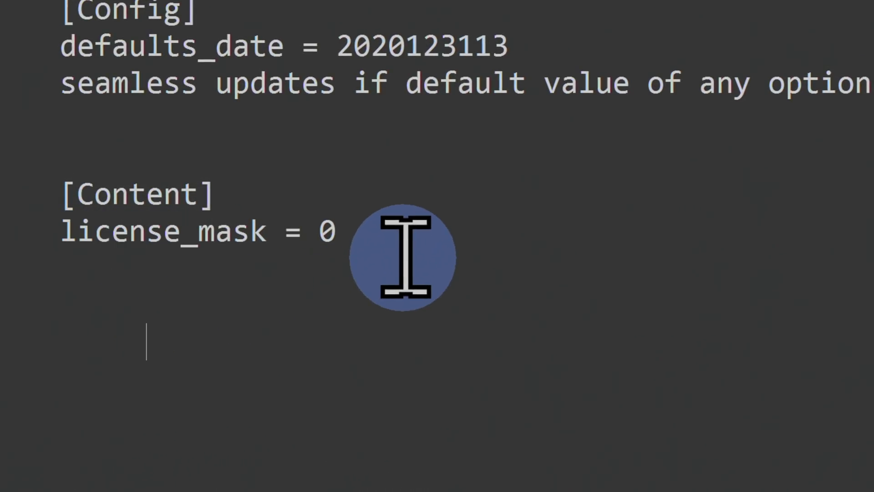
# - Change the license_mask value from 0 to 1
pyautogui.click(339, 217)
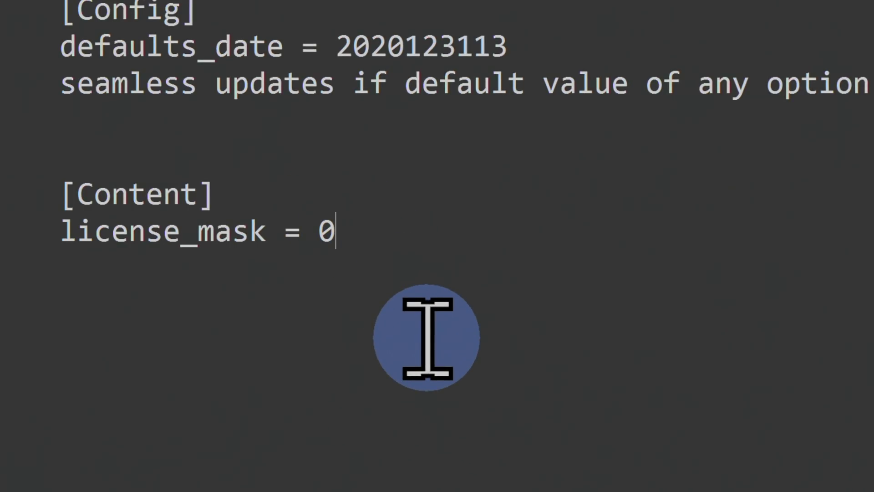
pyautogui.press('BackSpace')
pyautogui.write('1')
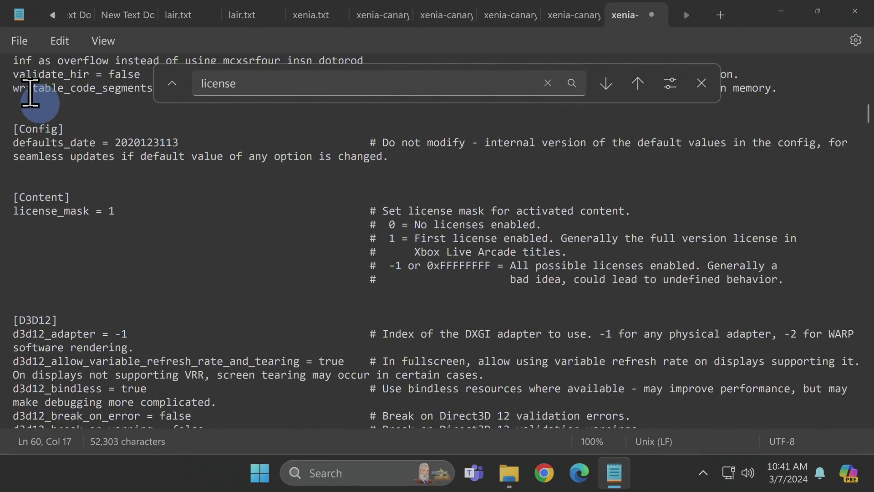
# - Save the edited config file and close Notepad
pyautogui.click(14, 37)
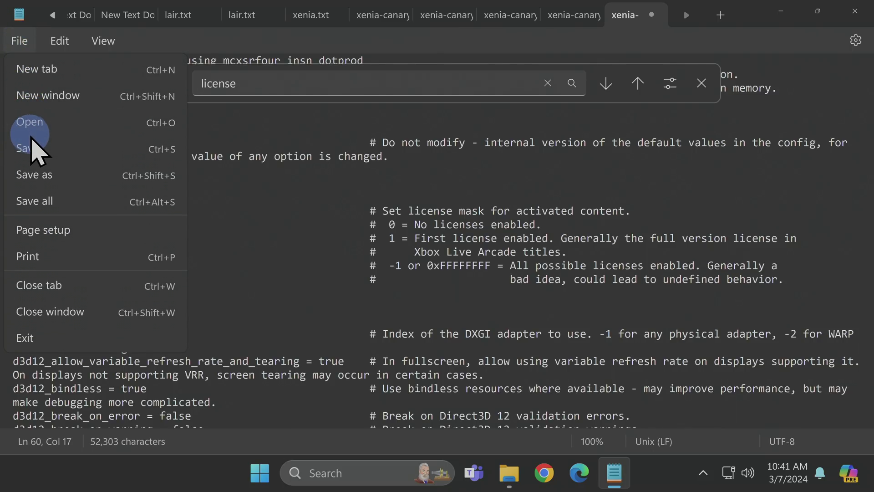
pyautogui.click(37, 150)
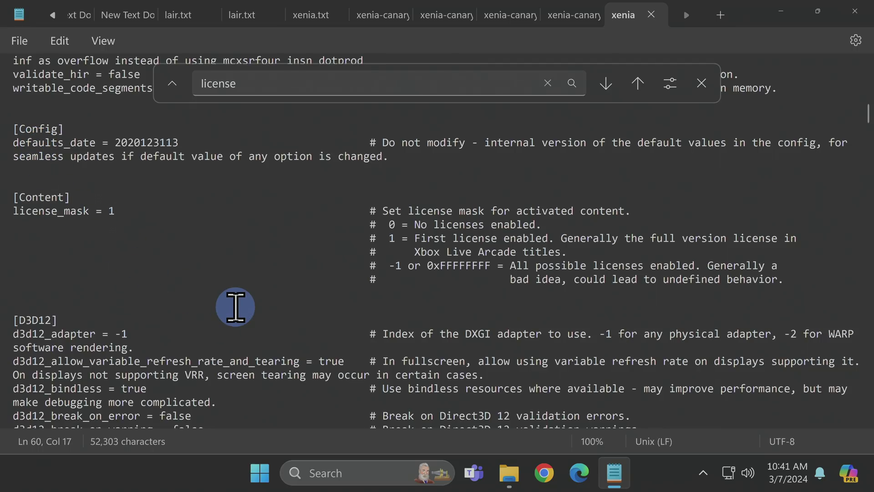
pyautogui.click(855, 11)
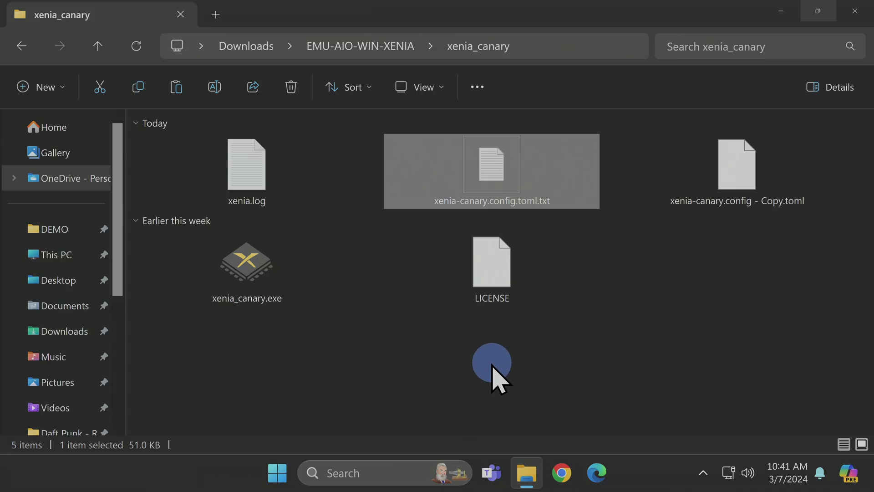
# - Rename xenia-canary.config.toml.txt to xenia-canary.config.toml, accepting the extension change warning
pyautogui.click(491, 367)
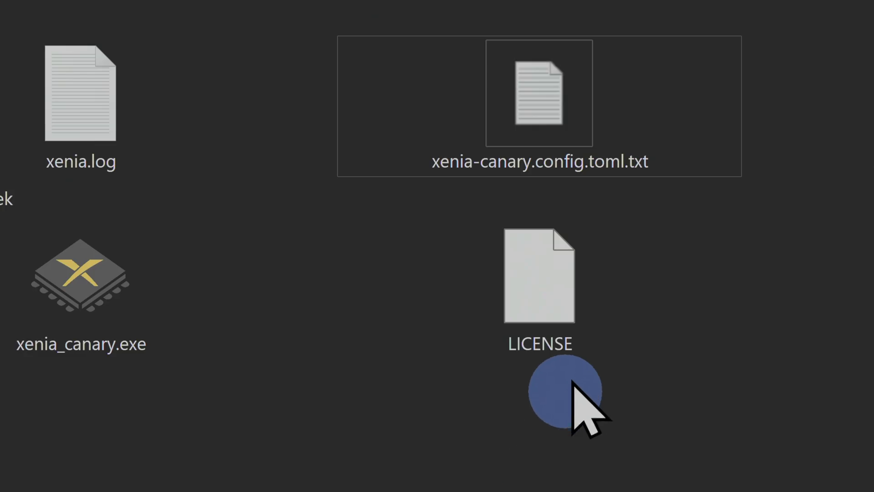
pyautogui.click(609, 158)
pyautogui.click(608, 160)
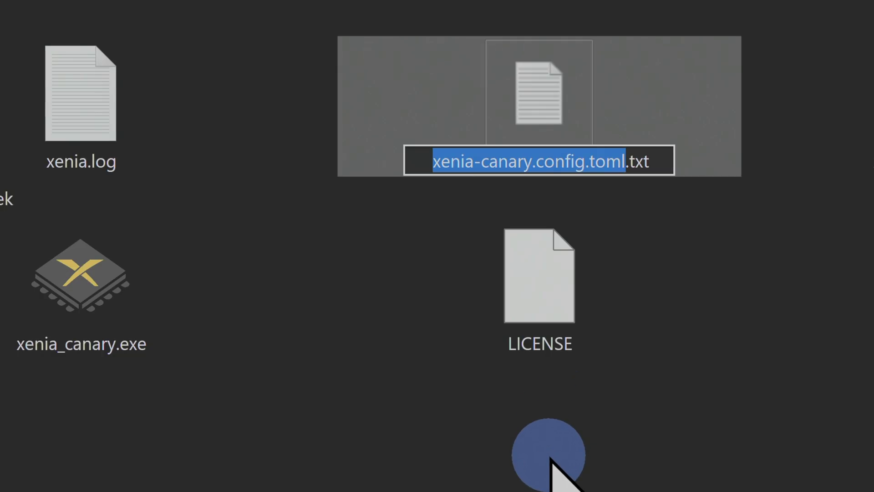
pyautogui.press('Right')
pyautogui.press('End')
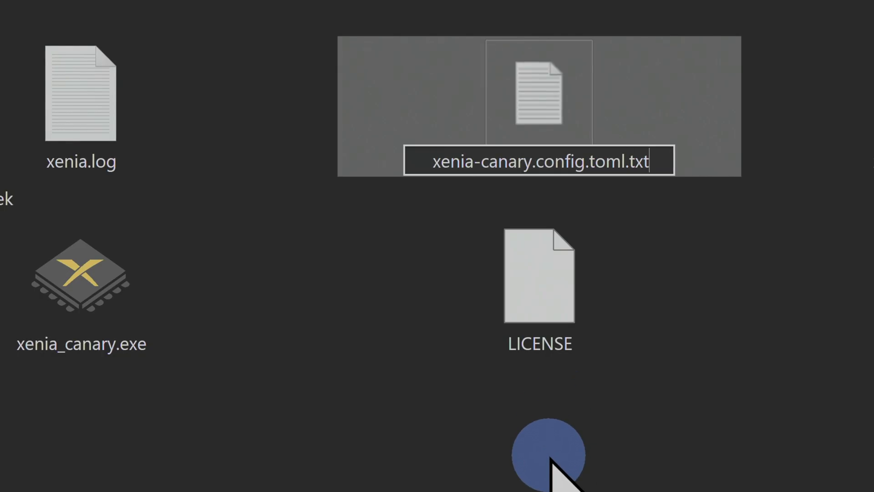
pyautogui.press('BackSpace')
pyautogui.press('BackSpace')
pyautogui.press('BackSpace')
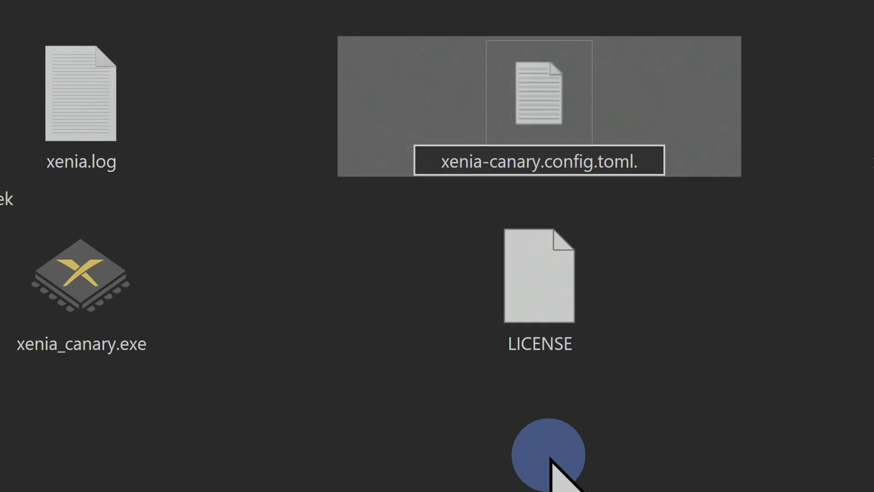
pyautogui.press('BackSpace')
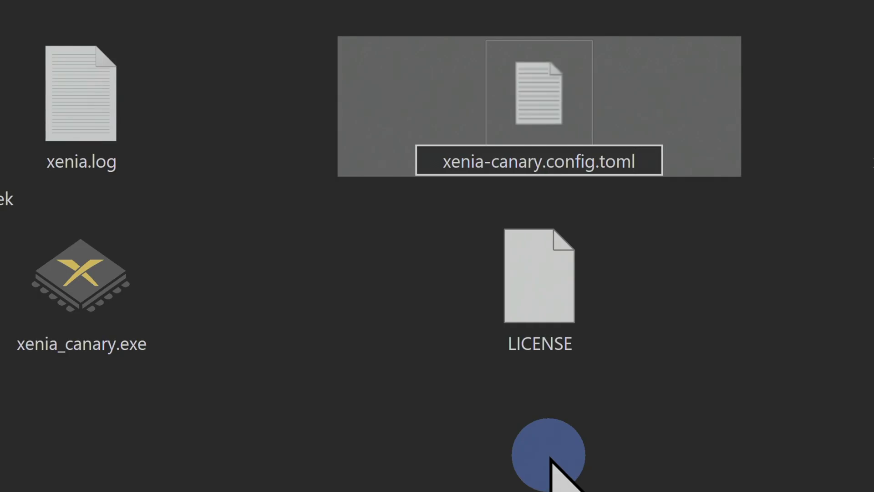
pyautogui.press('Return')
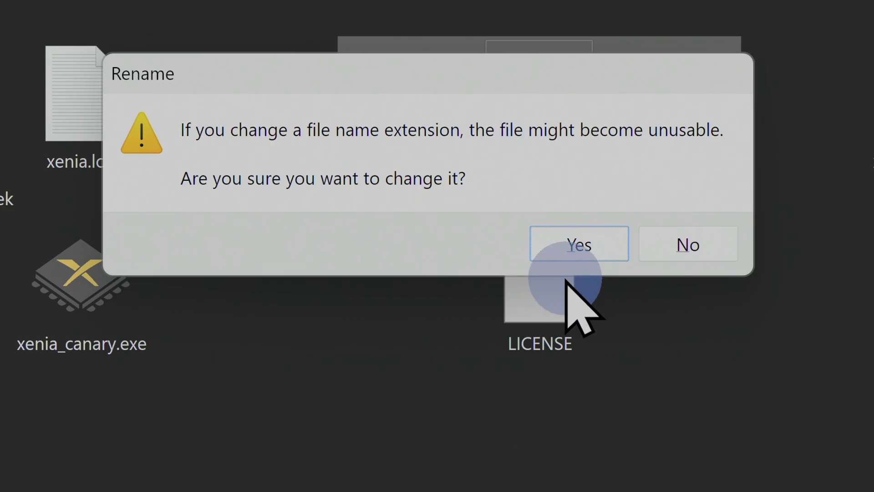
pyautogui.click(565, 255)
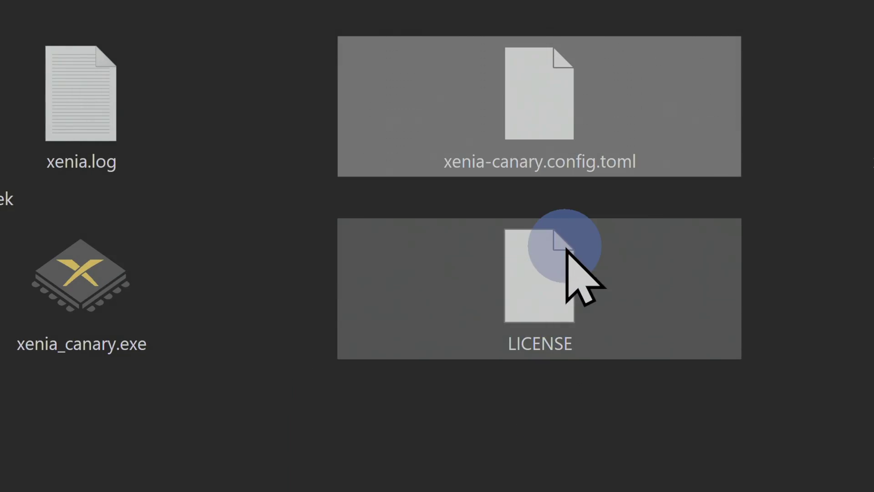
pyautogui.click(558, 489)
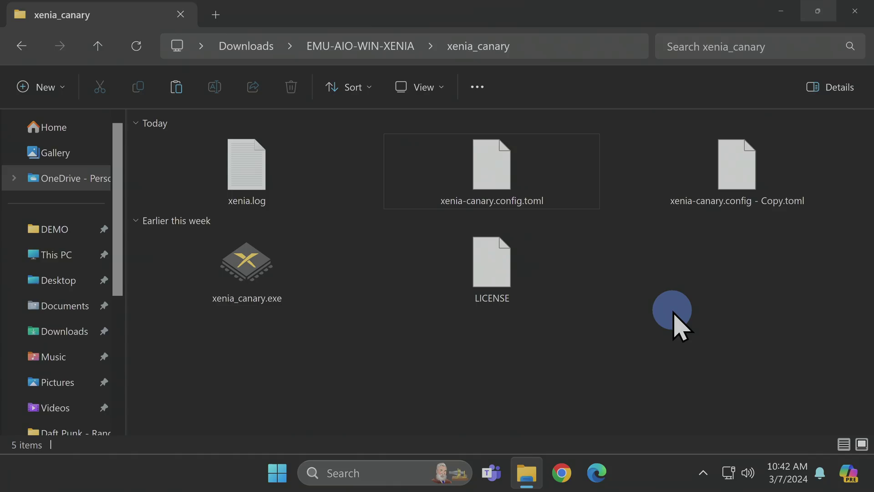
# - Search Windows for 'blu' and open the Bluetooth and other devices settings
pyautogui.click(396, 467)
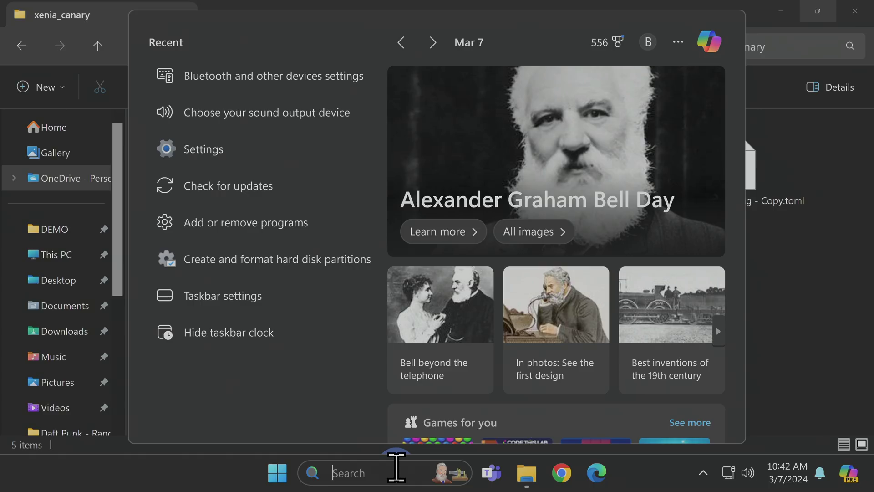
pyautogui.write('bl')
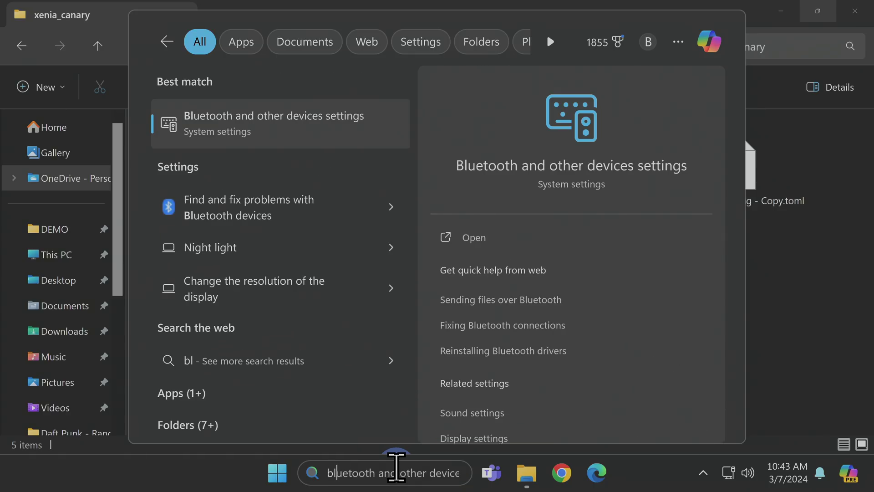
pyautogui.write('u')
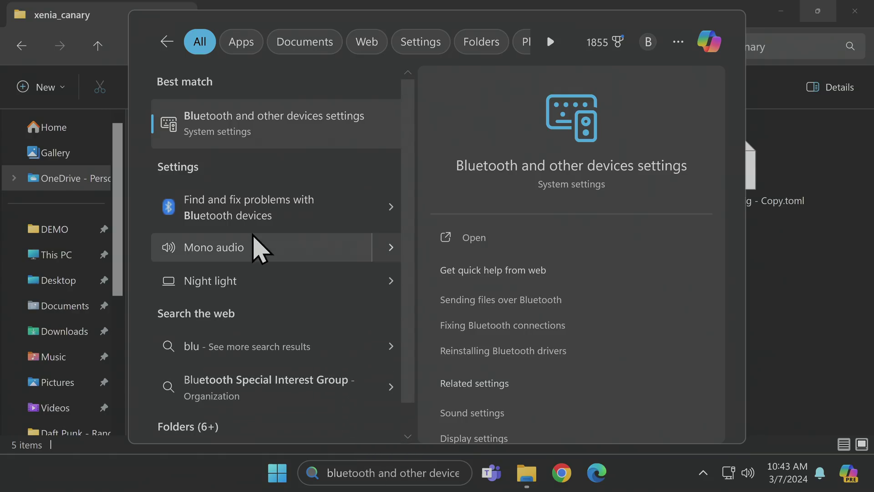
pyautogui.click(267, 130)
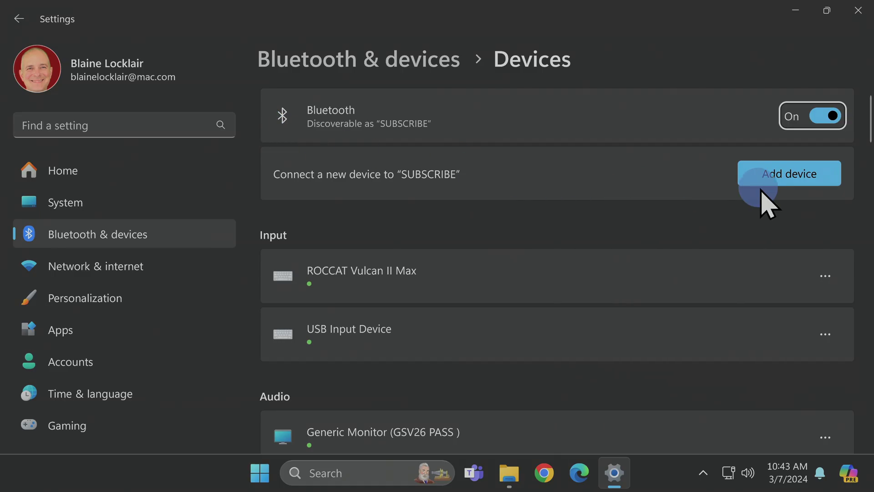
# - Pair the Xbox Wireless Controller through Add device > Bluetooth, then close Settings
pyautogui.click(775, 175)
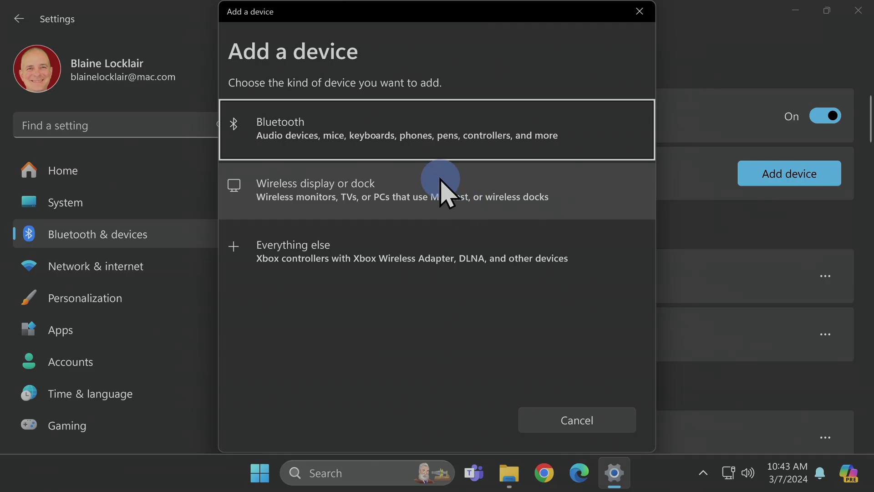
pyautogui.click(530, 139)
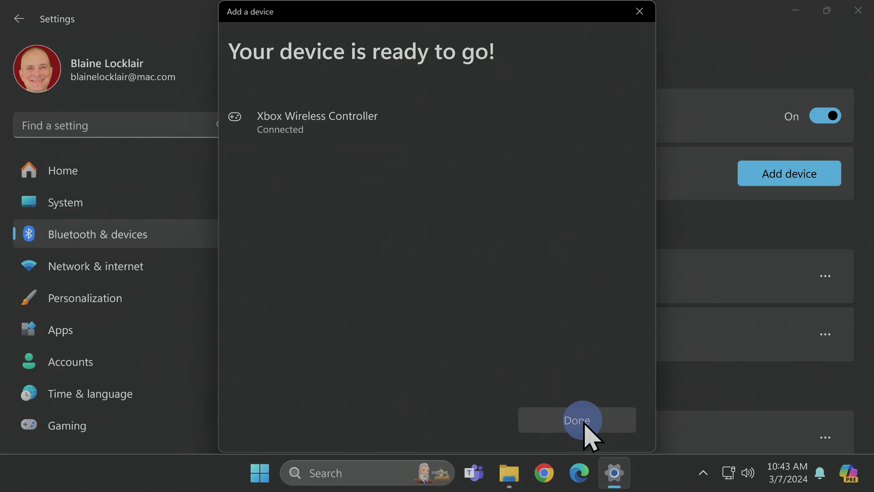
pyautogui.click(587, 424)
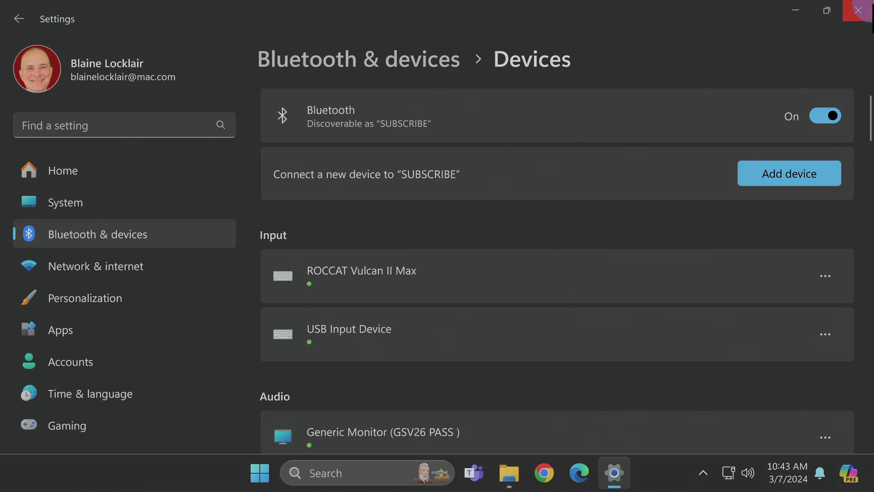
pyautogui.click(858, 10)
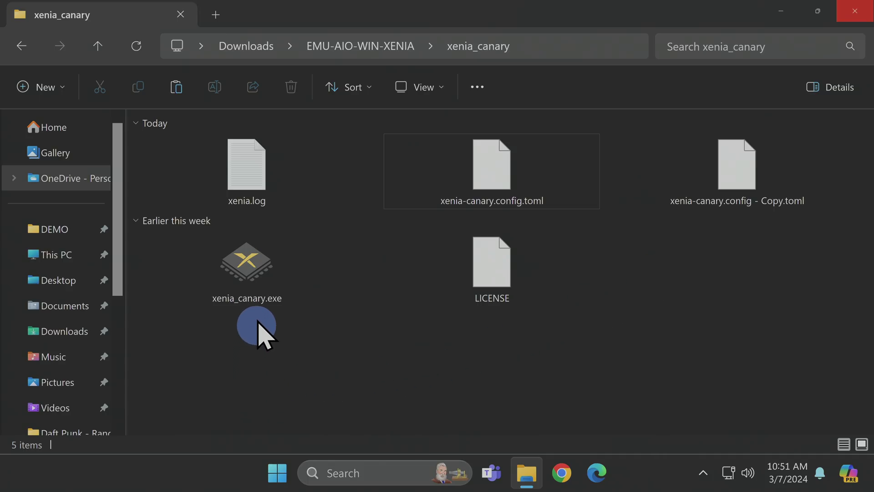
# - Launch xenia_canary.exe and look over its Display menu
pyautogui.doubleClick(261, 271)
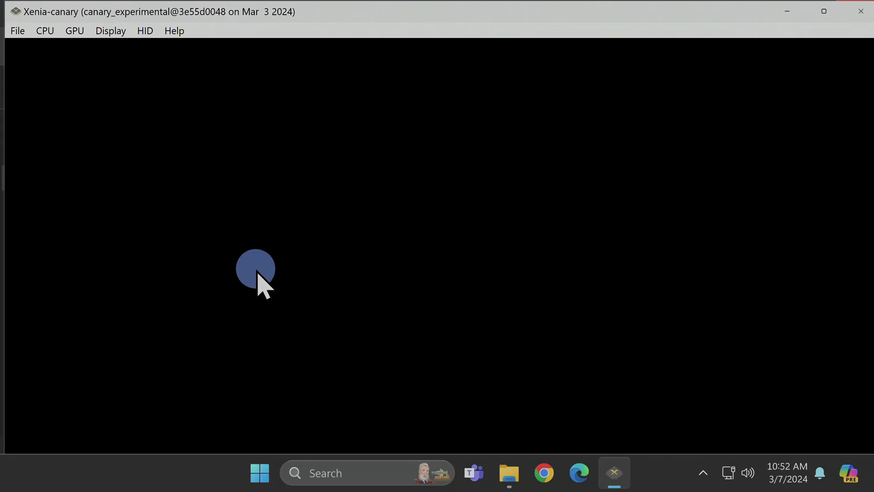
pyautogui.click(116, 35)
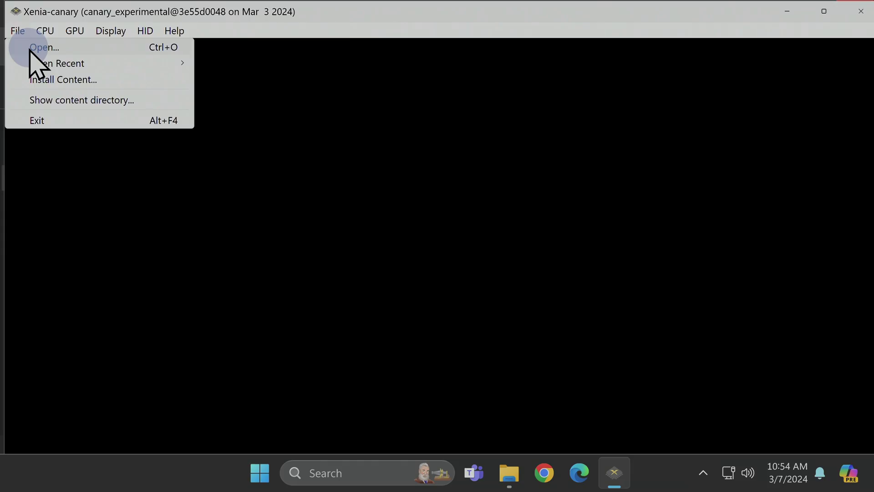
# - Load Devil May Cry HD Collection.iso from DEMO > Microsoft Xbox 360 in Xenia
pyautogui.click(30, 48)
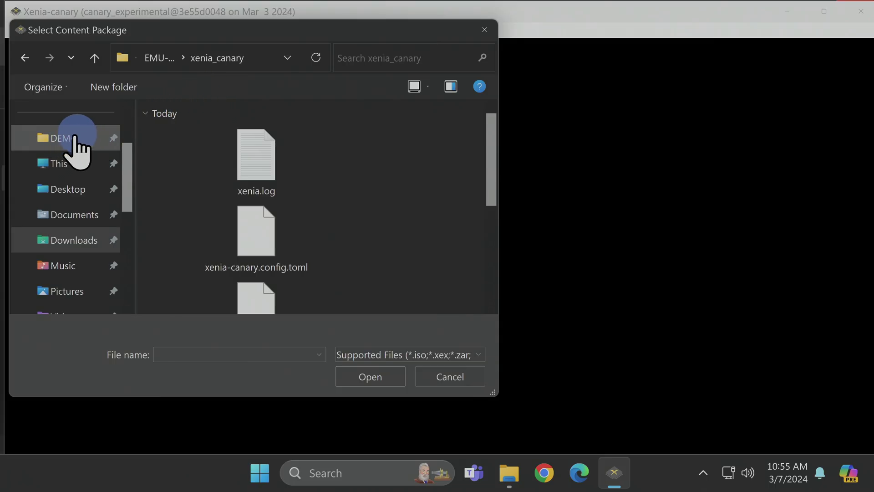
pyautogui.click(73, 139)
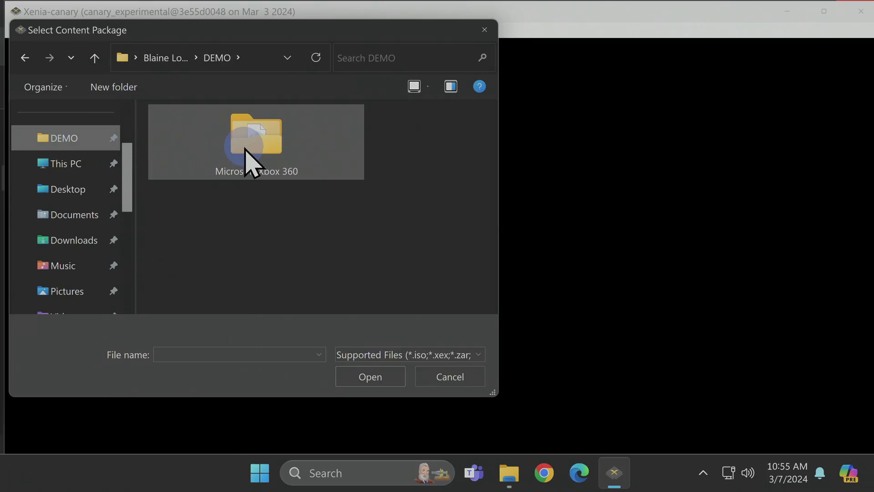
pyautogui.click(257, 145)
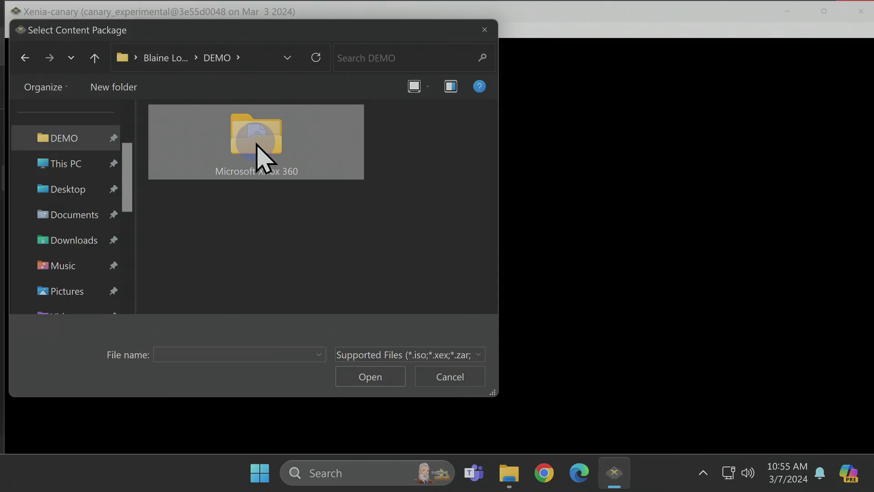
pyautogui.doubleClick(255, 140)
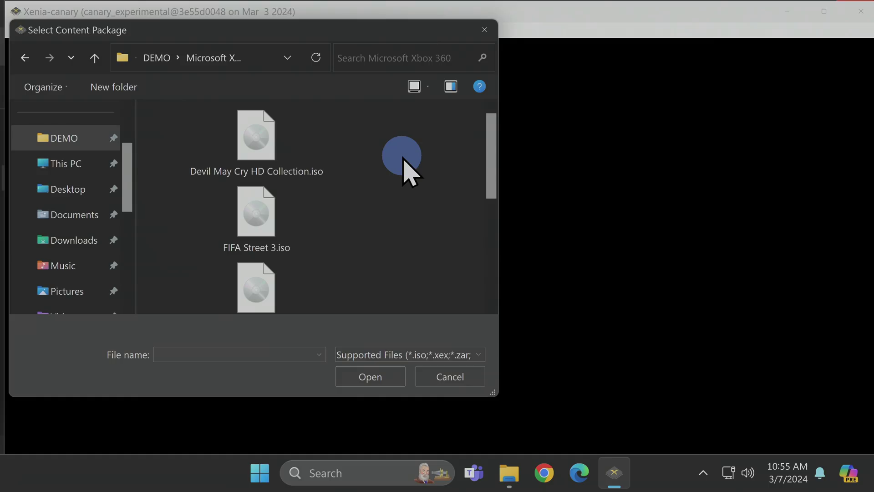
pyautogui.click(262, 136)
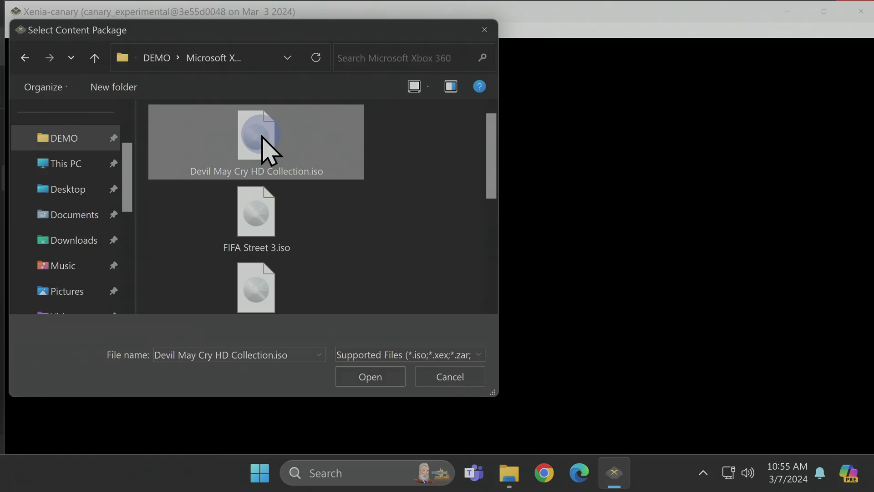
pyautogui.click(371, 377)
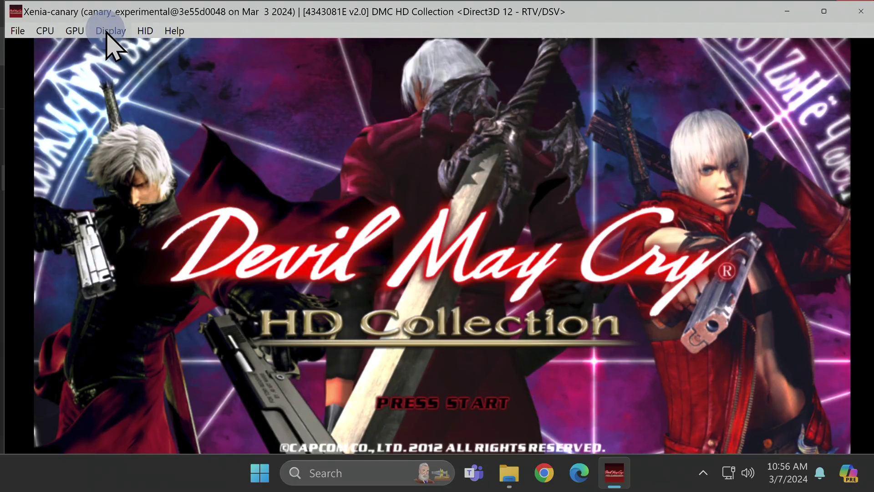
pyautogui.click(109, 31)
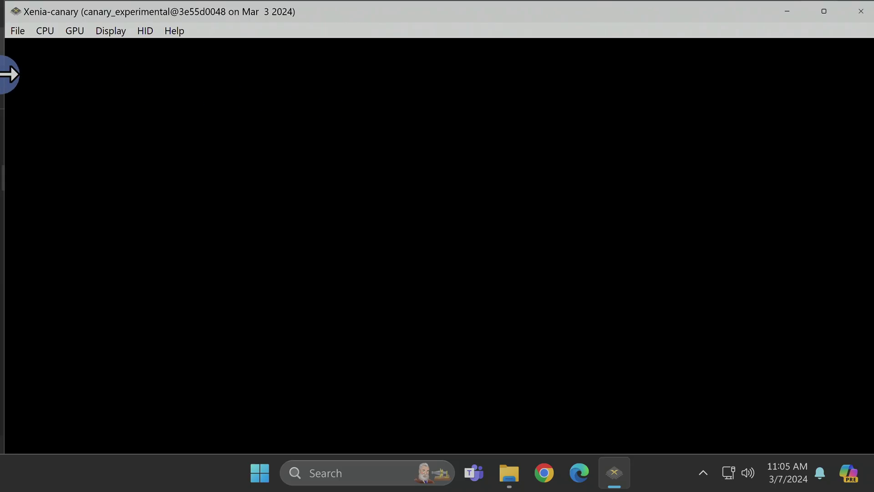
# - Load FIFA Street 3.iso in Xenia and check the HID menu while it starts
pyautogui.click(21, 32)
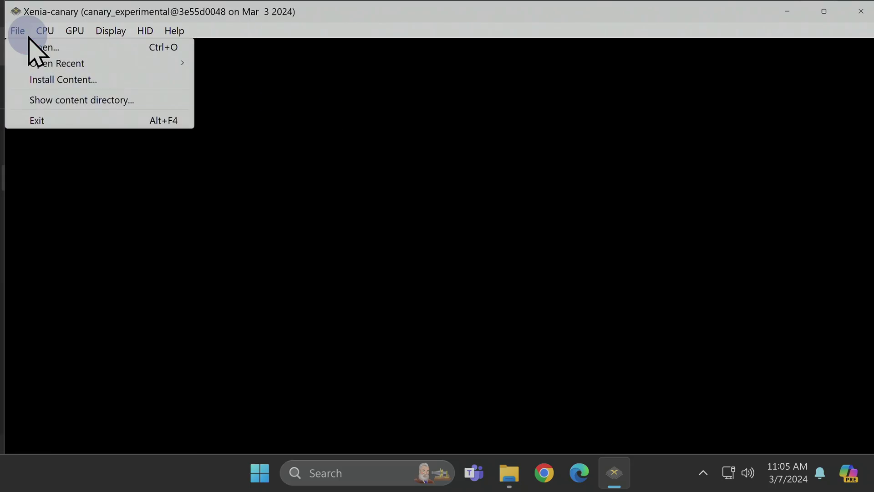
pyautogui.click(42, 47)
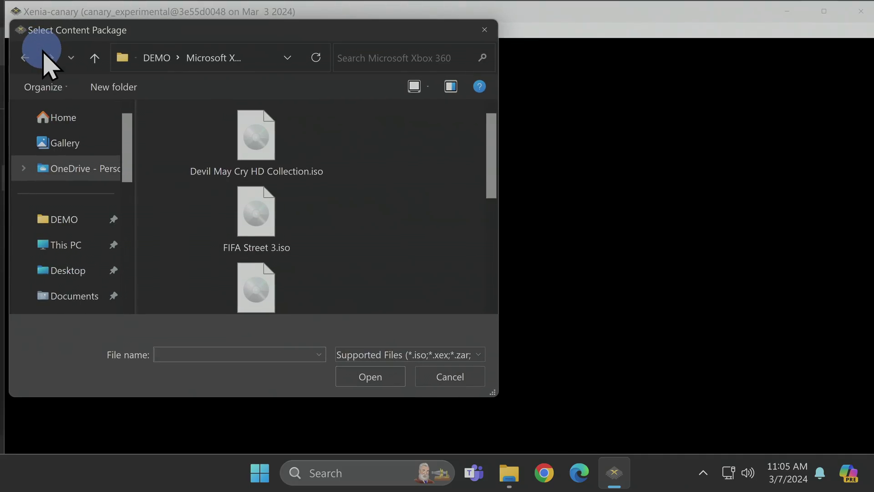
pyautogui.click(265, 231)
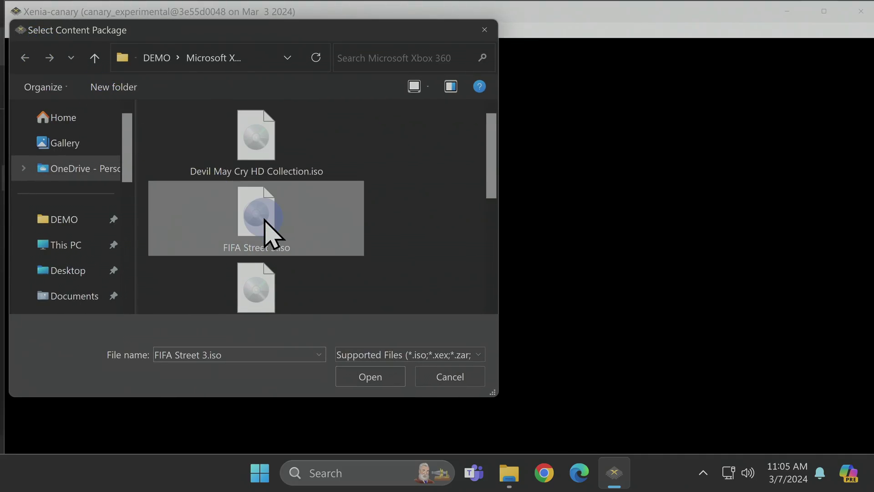
pyautogui.click(374, 379)
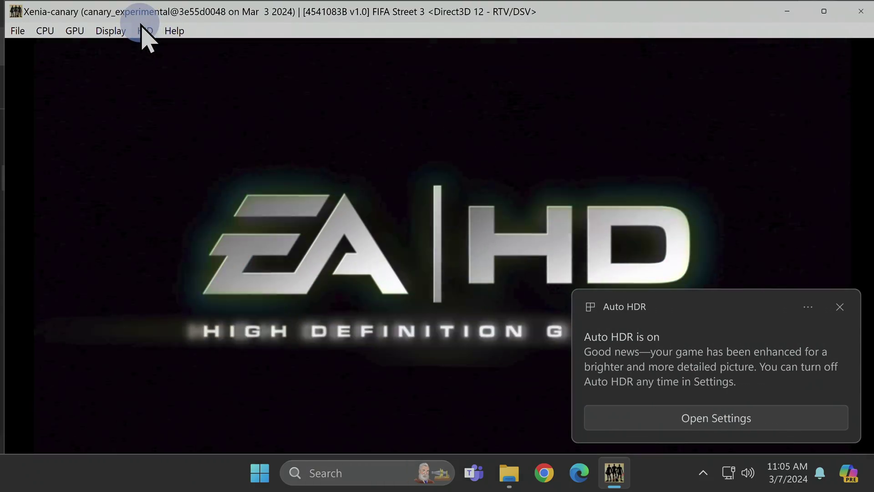
pyautogui.click(146, 35)
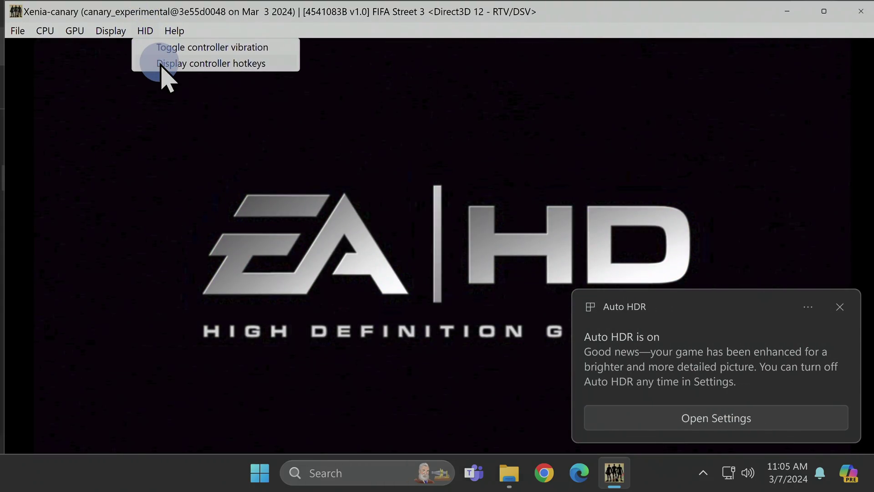